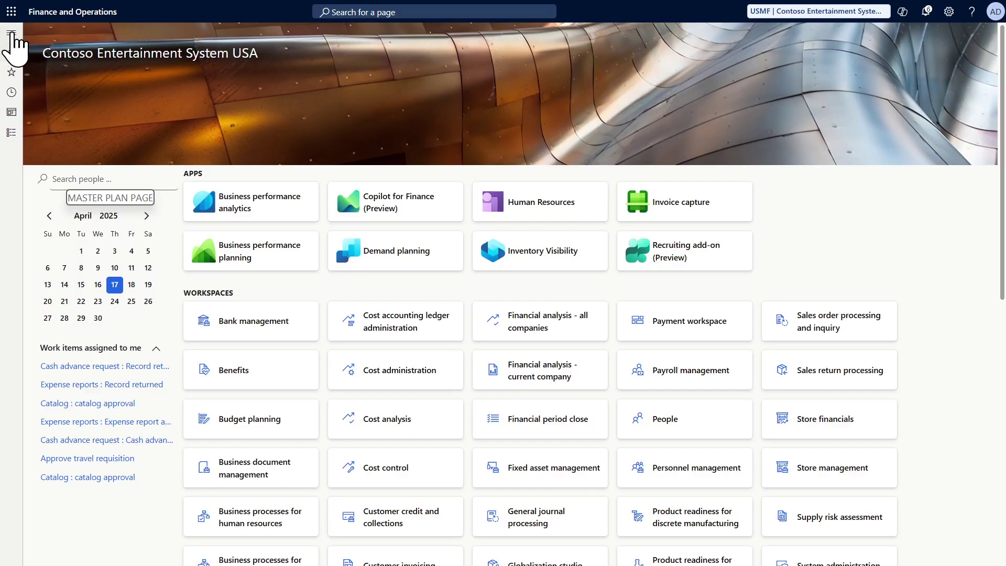
Go to Modules > Master planning > Setup > Plans > Master plans
left_click(11, 32)
left_click(37, 241)
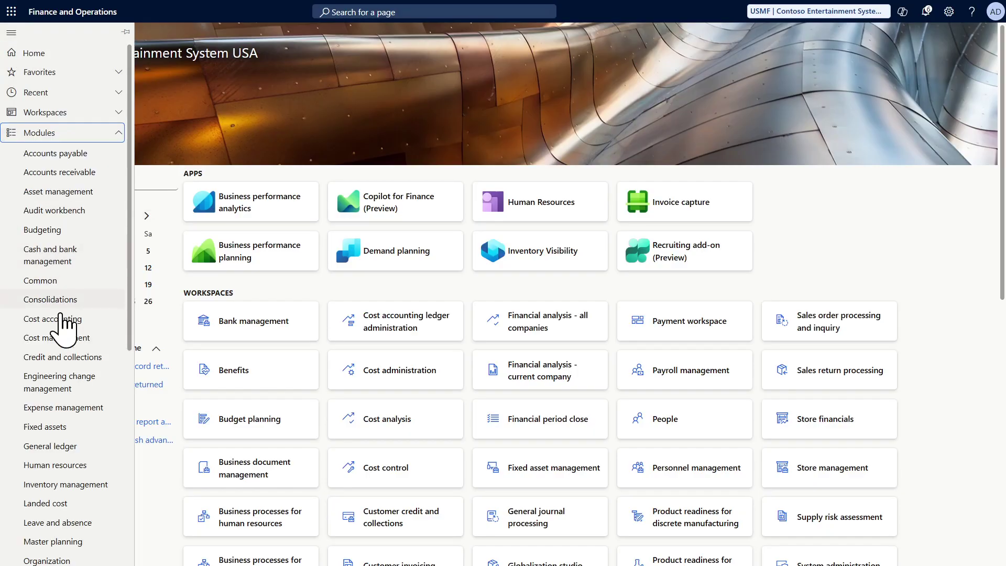
scroll(94, 490, "down", 7)
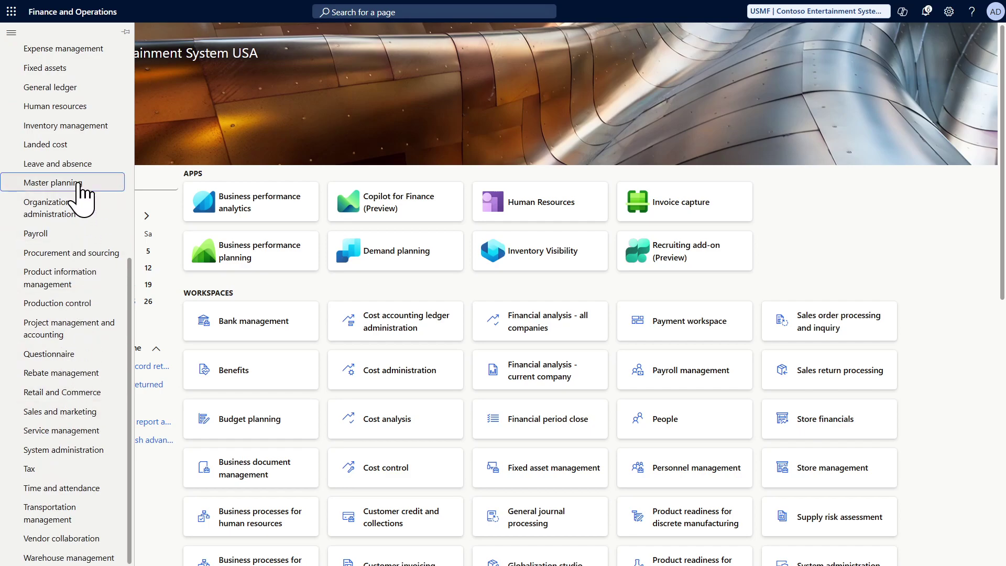
left_click(79, 184)
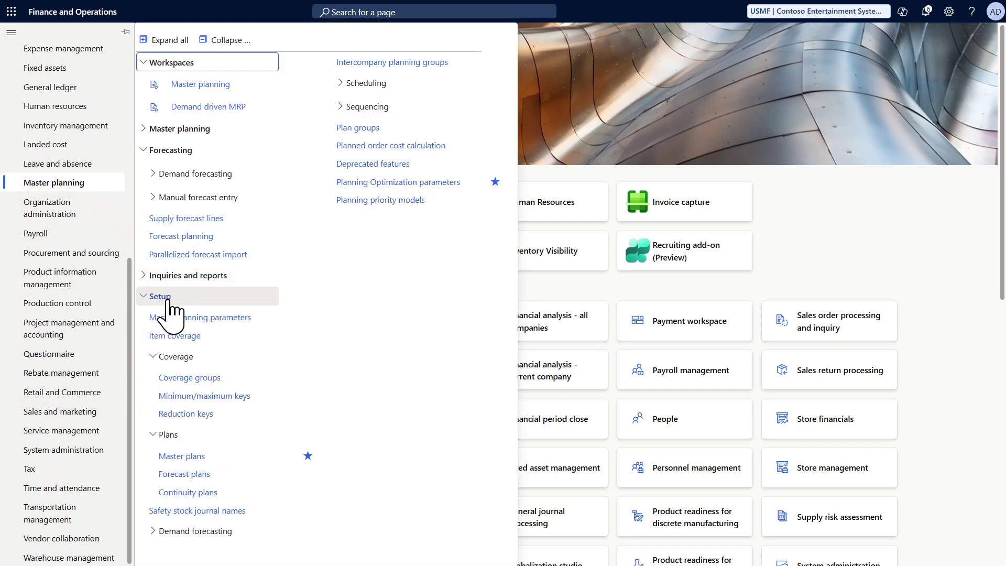
left_click(195, 458)
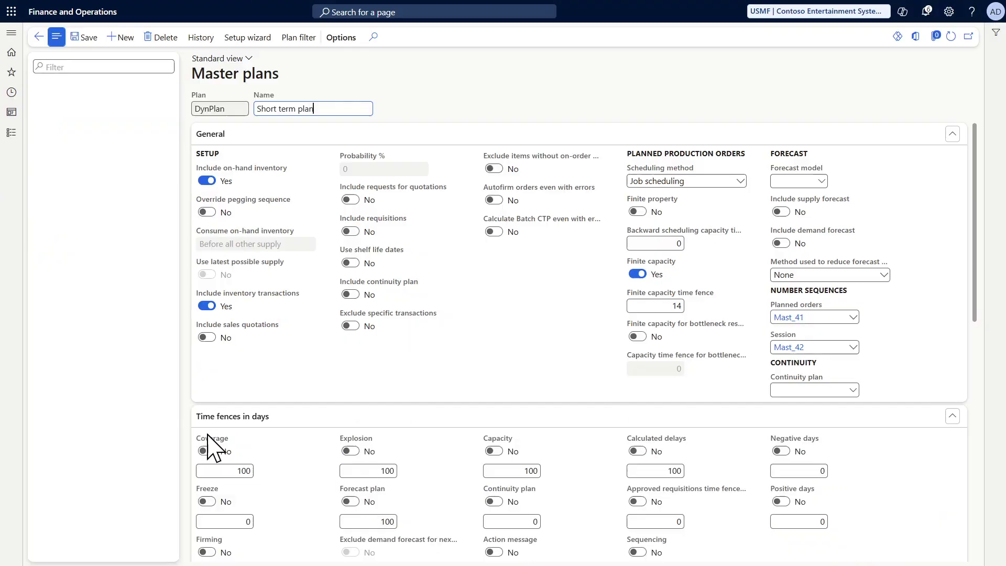
Select another existing master plan in the list to review its settings
left_click(126, 243)
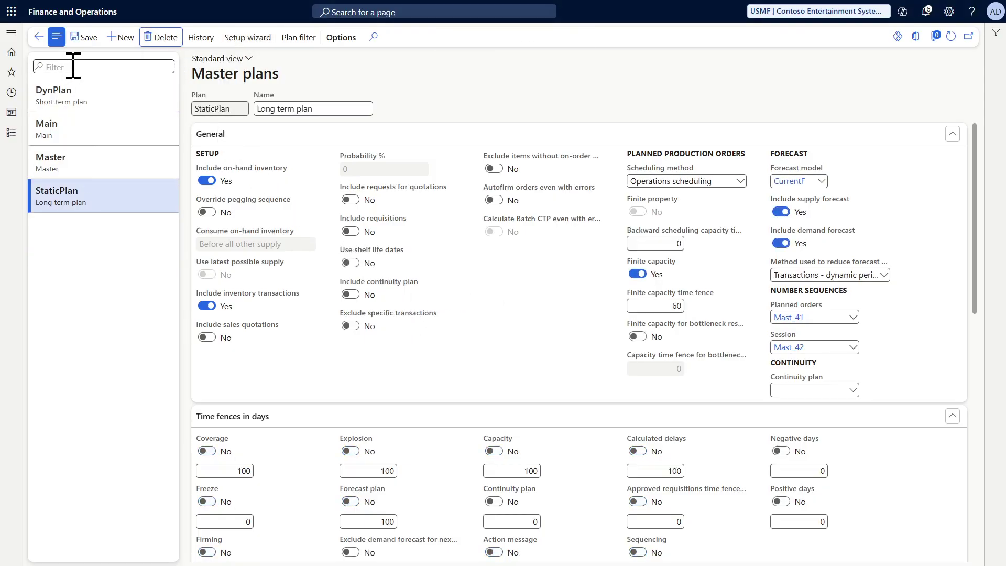
Create a new master plan record with plan ID '7 Day plan'
left_click(122, 37)
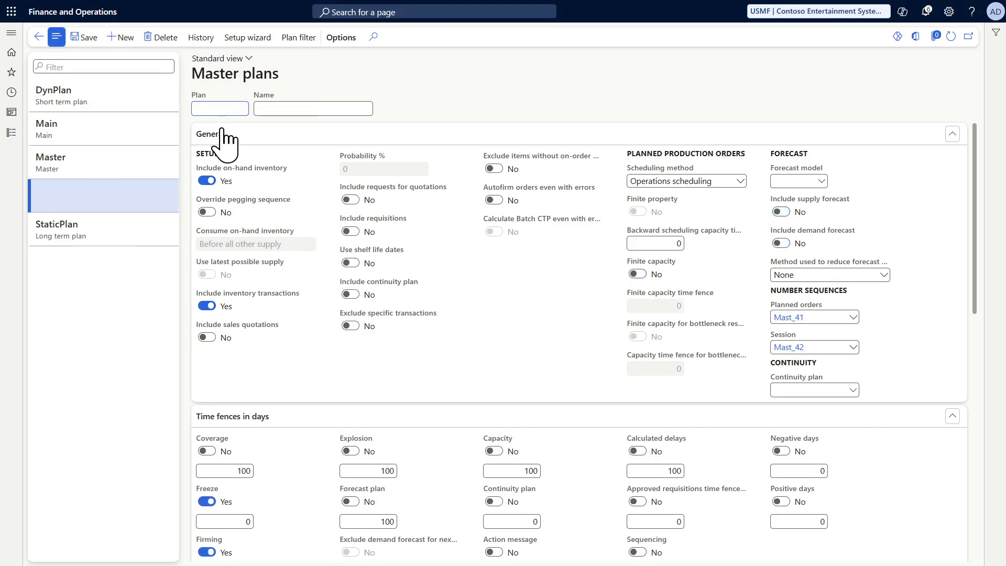
type("7 Day plan")
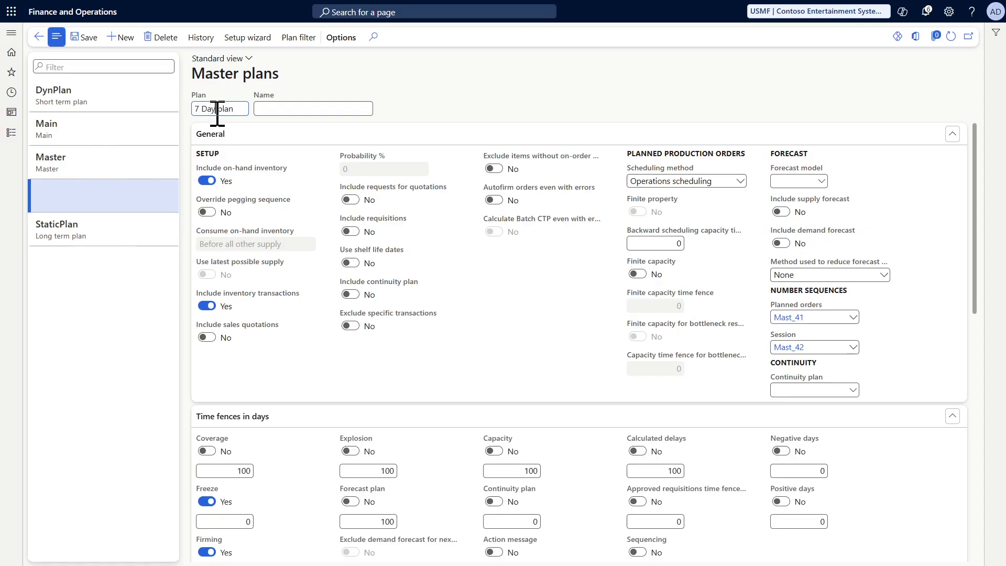
Copy the plan ID into the Name field and start editing it toward '7 Days plan'
triple_click(229, 109)
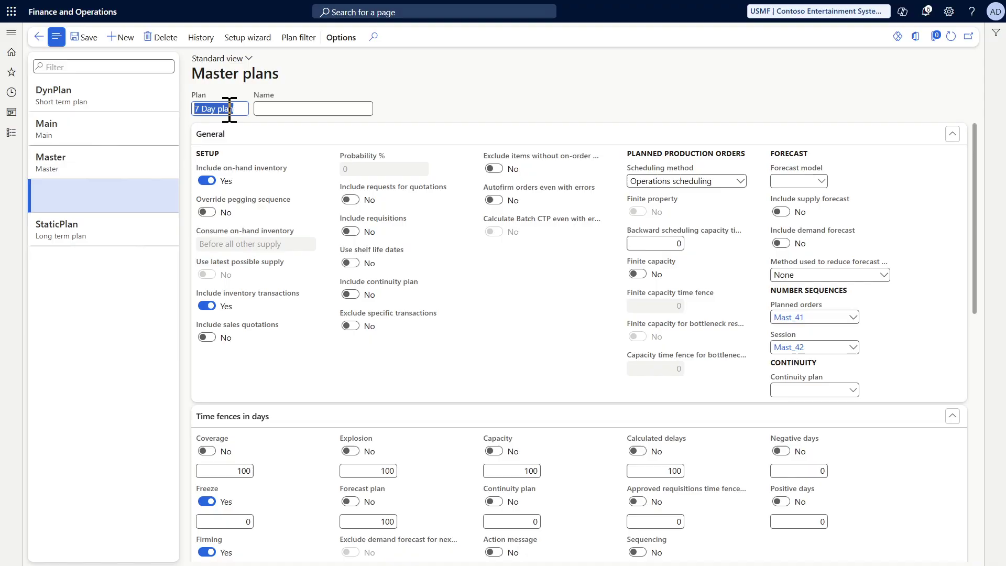
left_click(225, 109)
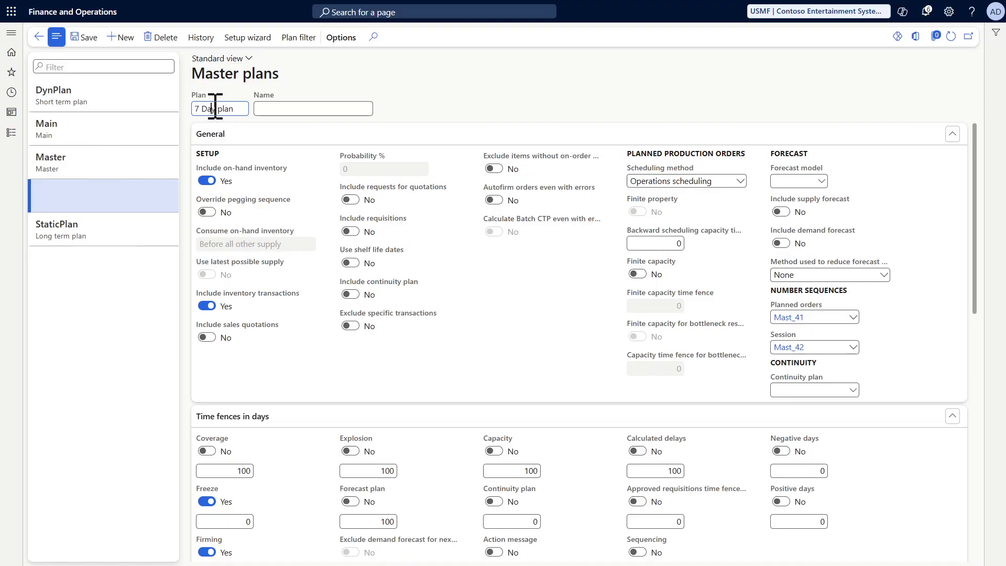
left_click(246, 109)
triple_click(246, 109)
key("ctrl+c")
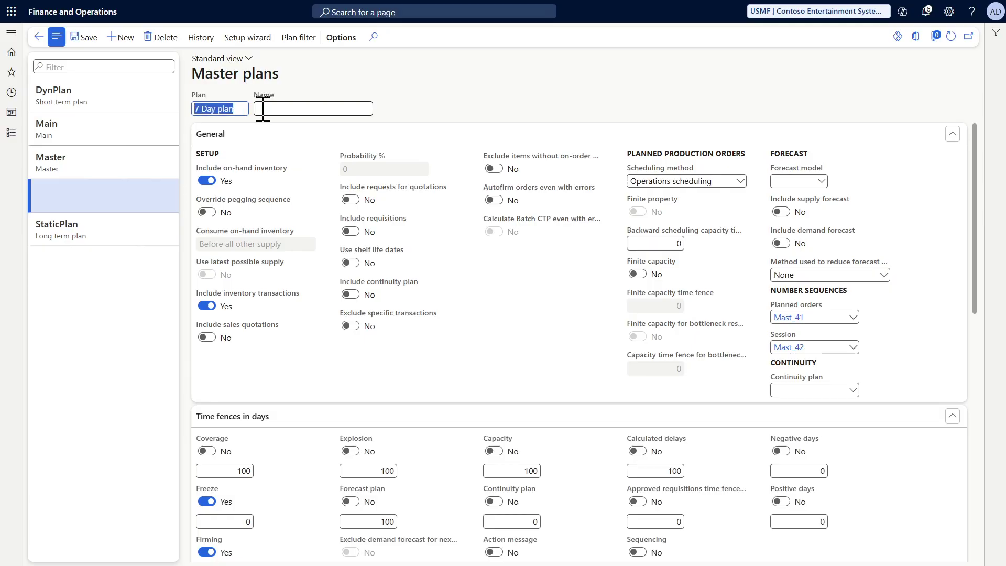
left_click(281, 108)
key("ctrl+v")
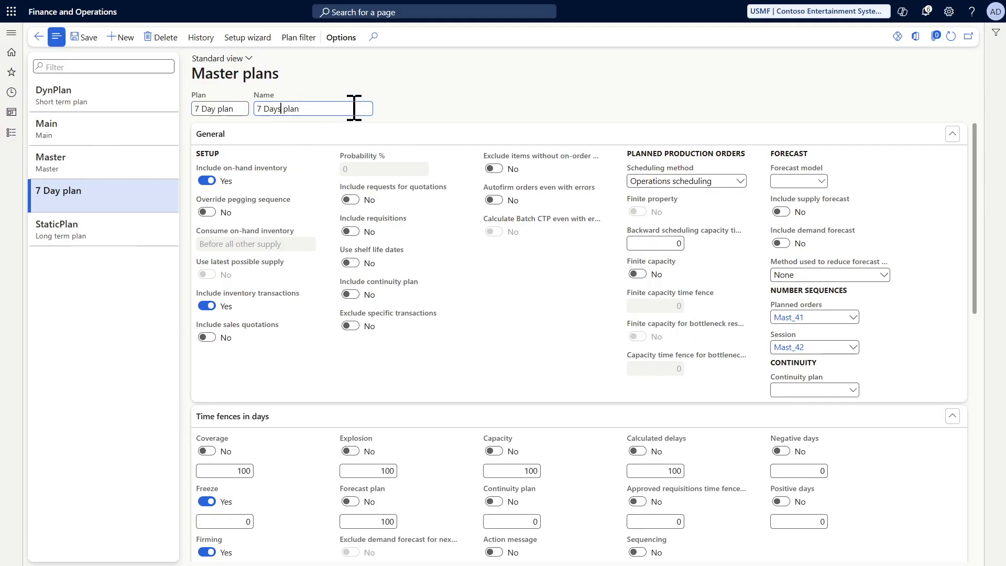
key("BackSpace")
key("BackSpace")
key("BackSpace")
key("BackSpace")
key("BackSpace")
Finish the name as '7 Days plan' and start the master plan setup wizard
type("s plan")
left_click(257, 39)
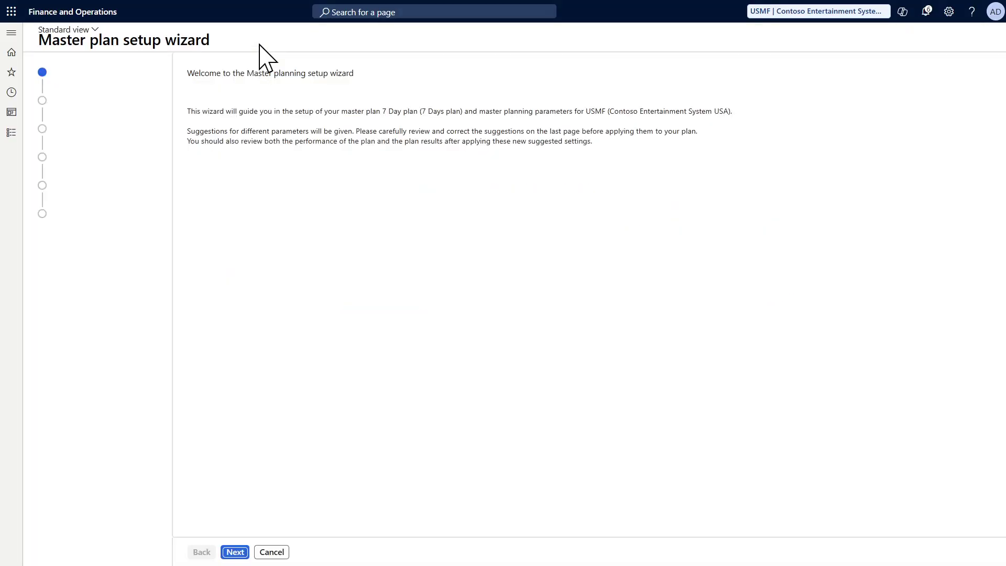
left_click(235, 552)
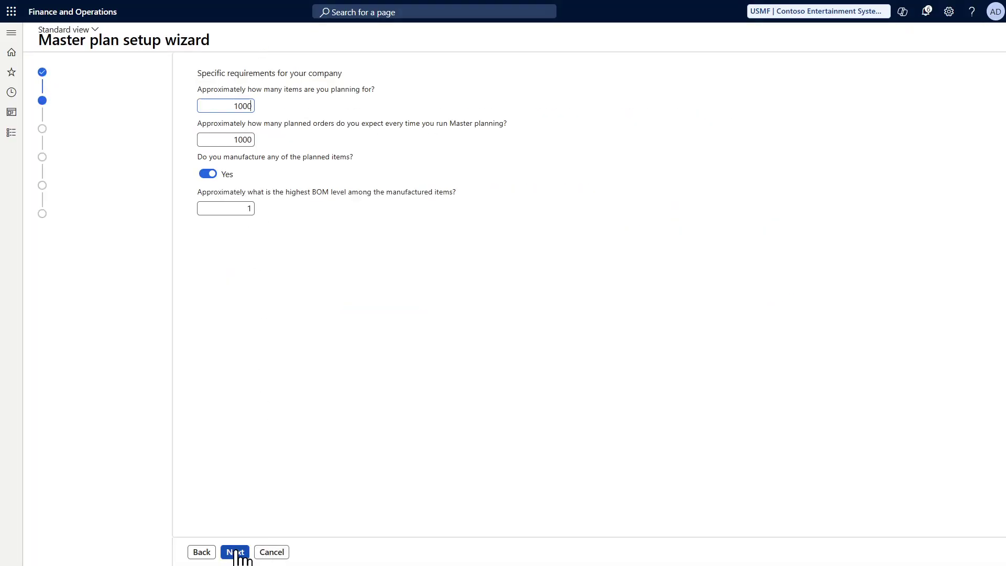
Keep 1000 expected planned orders, set the highest BOM level to 3, and continue
left_click(231, 141)
left_click(235, 210)
type("3")
left_click(235, 552)
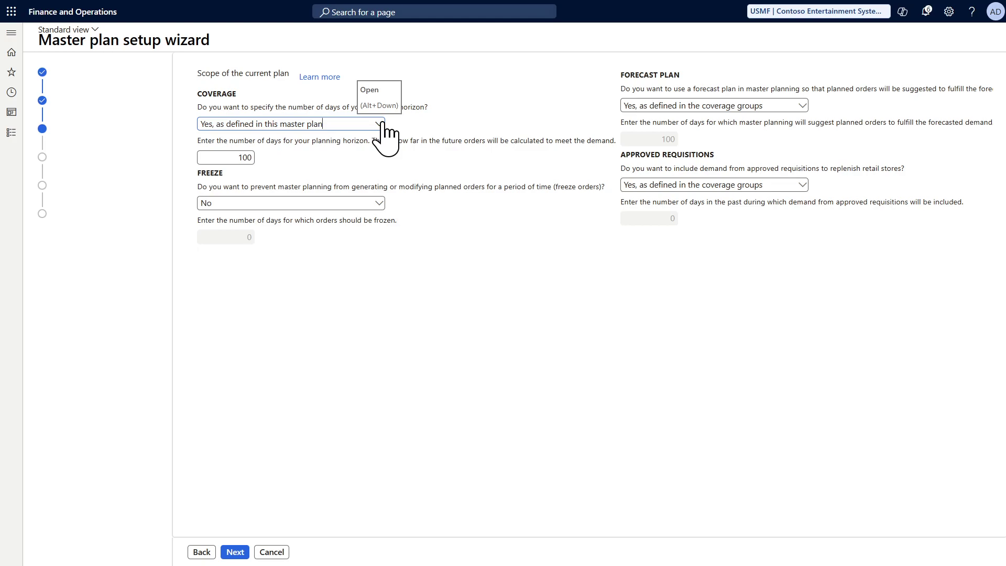
Set the plan's coverage horizon to 7 days
left_click(378, 125)
left_click(381, 125)
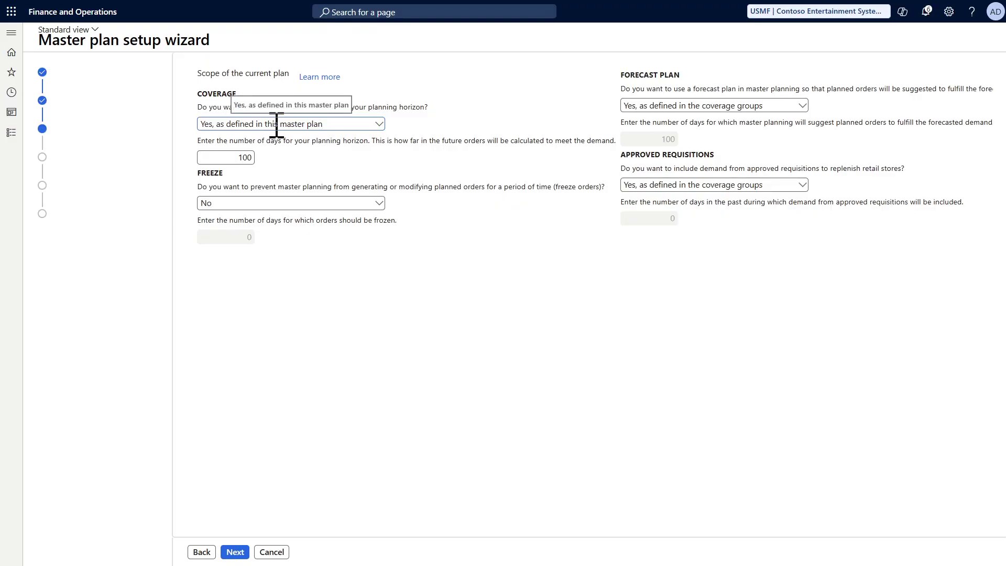
left_click(233, 157)
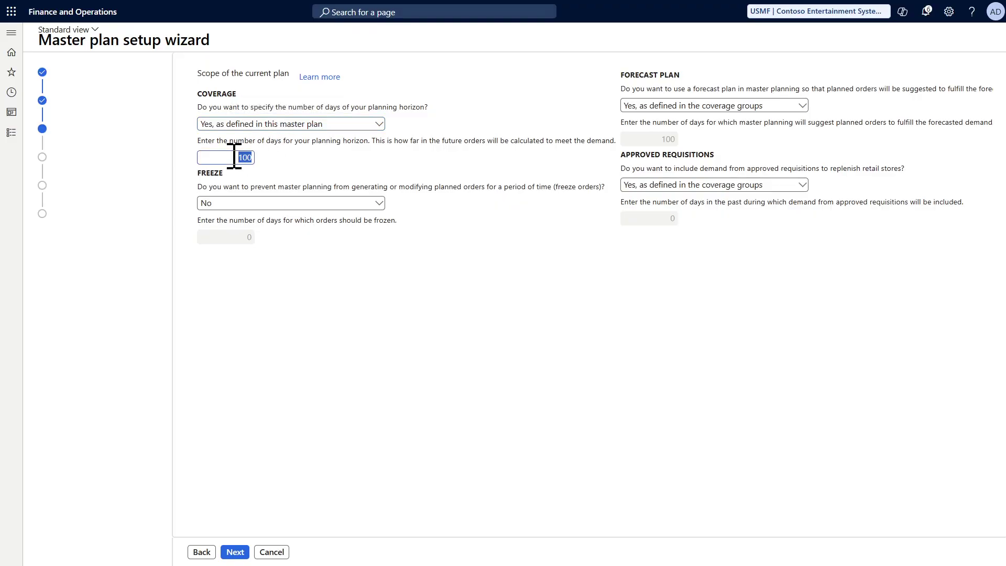
type("7")
left_click(266, 325)
Keep forecast plan by coverage groups; define approved requisitions in this plan with 7 days
left_click(801, 106)
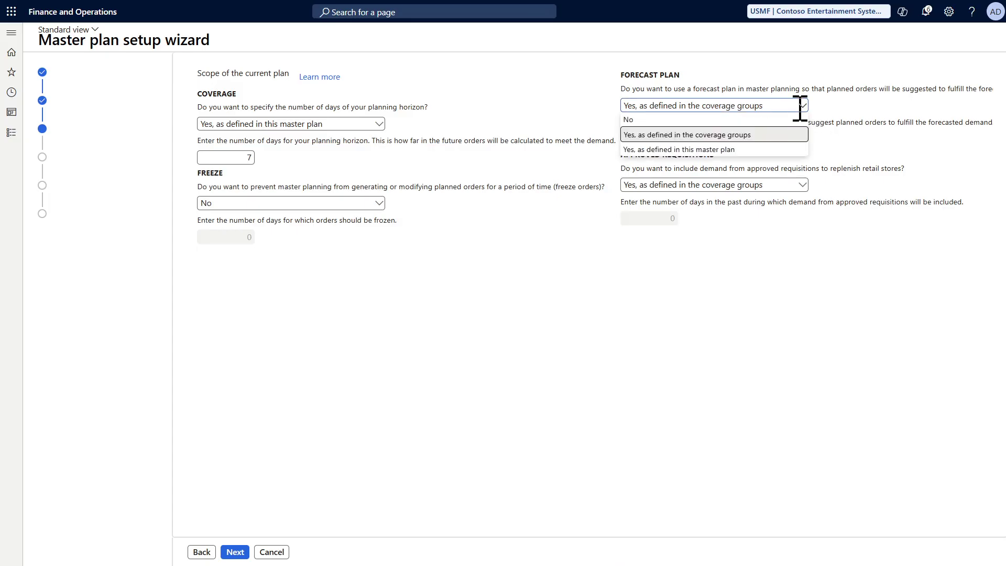
left_click(729, 136)
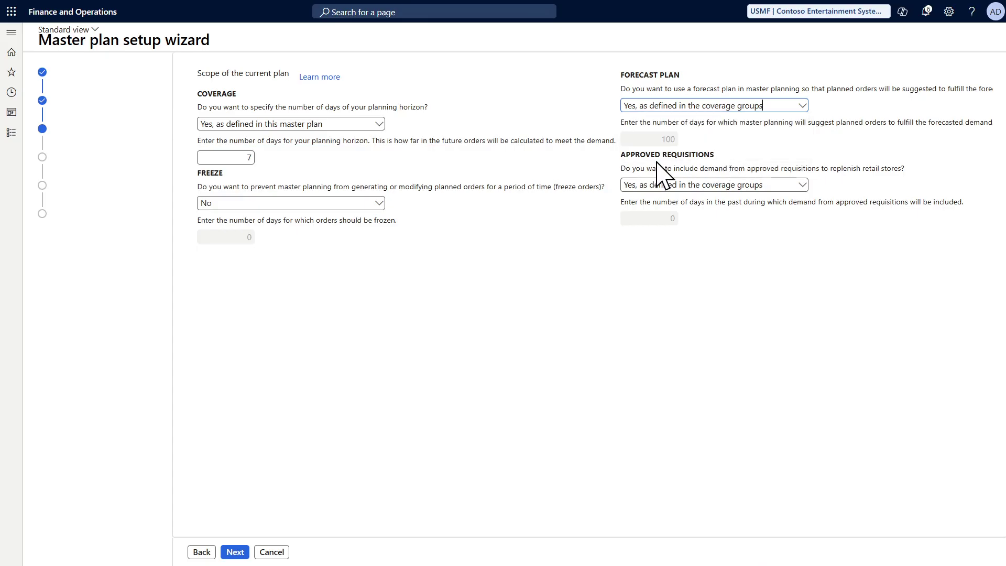
left_click(802, 185)
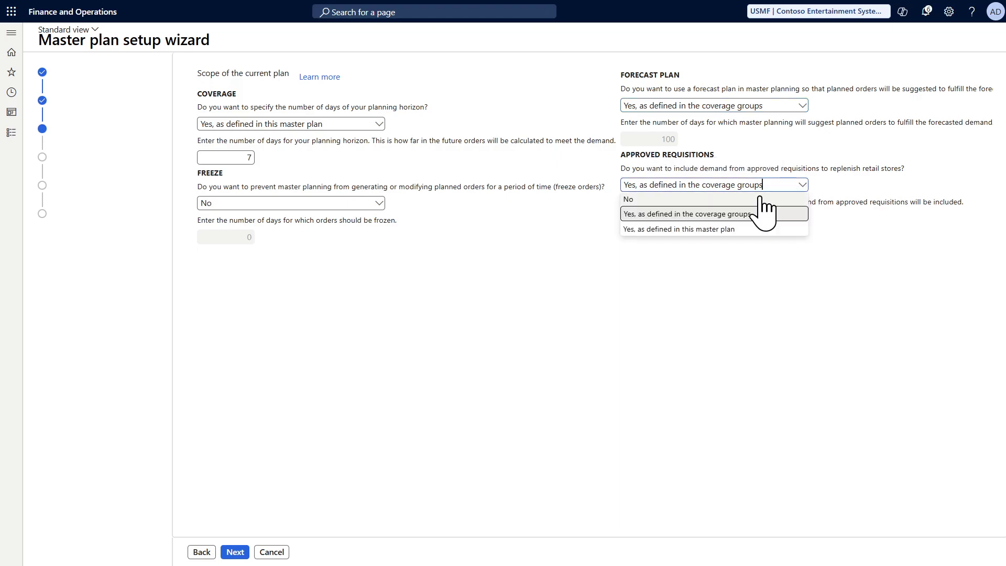
left_click(702, 231)
left_click(674, 218)
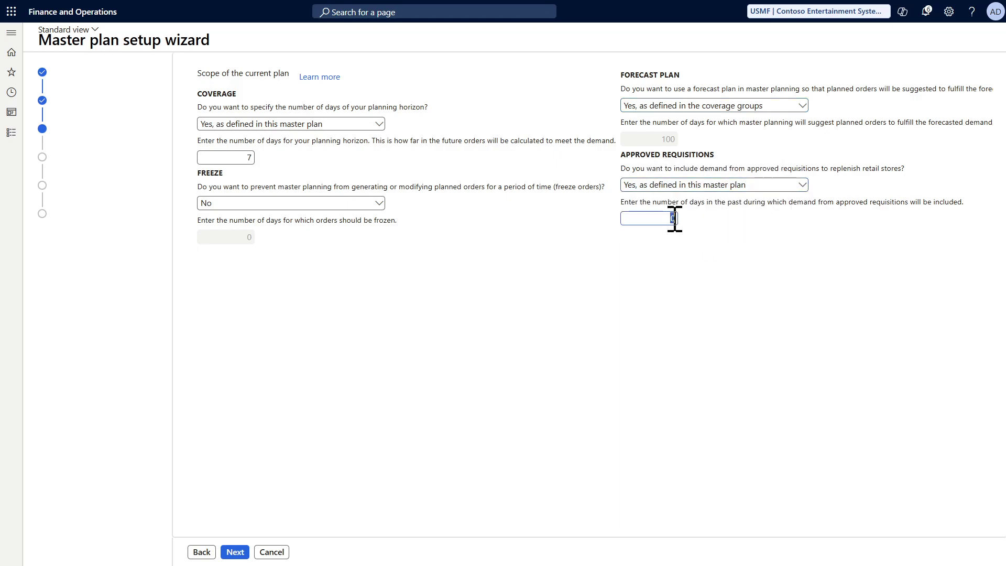
type("7")
left_click(234, 552)
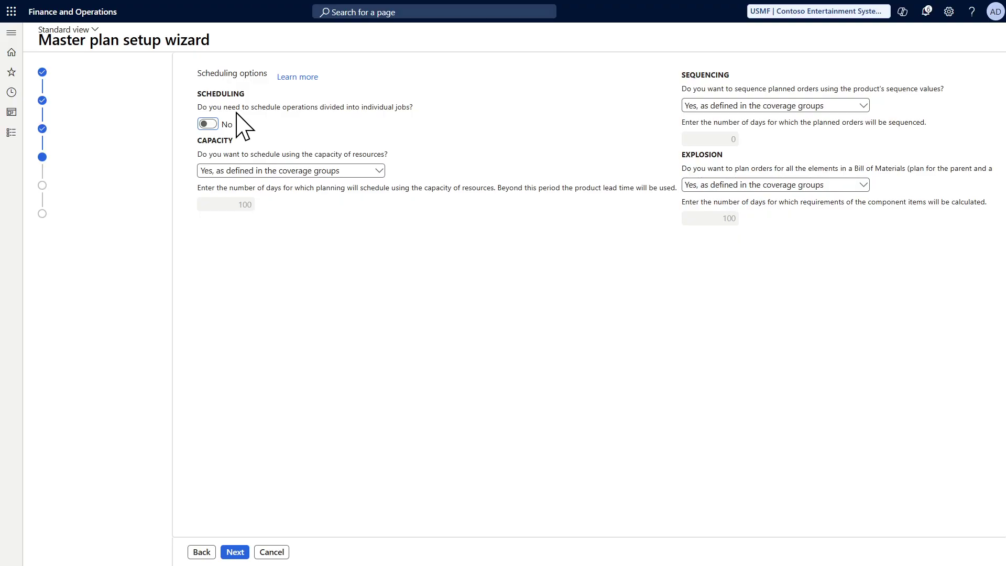
Turn on job scheduling and define capacity in this master plan with 7 days
left_click(208, 124)
left_click(371, 171)
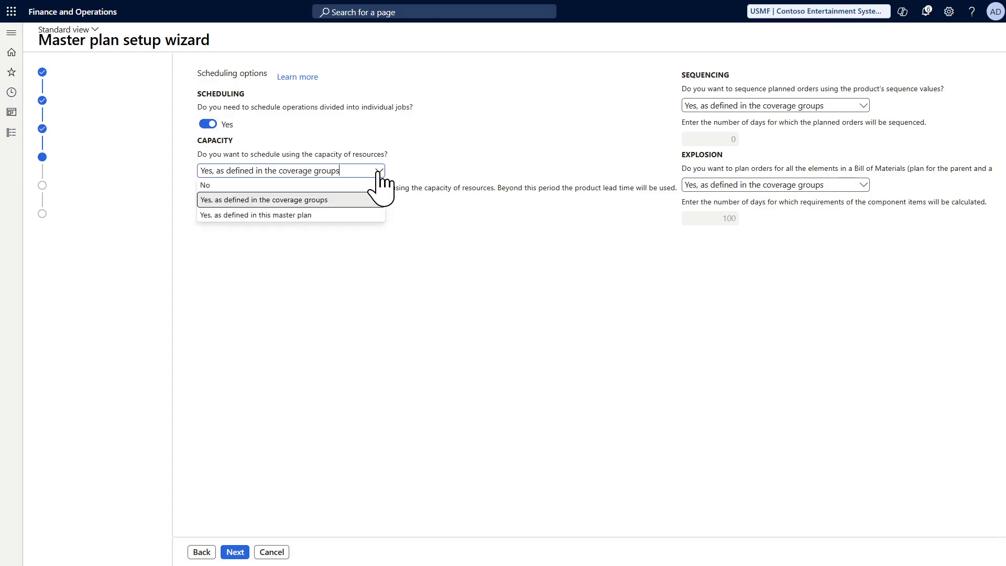
left_click(288, 215)
left_click(226, 205)
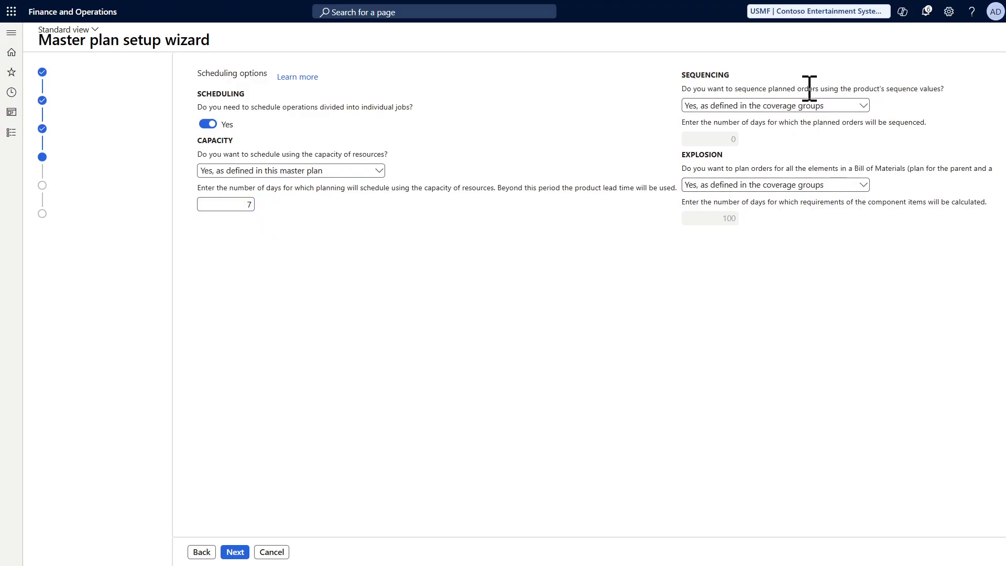
Leave sequencing by coverage groups and define explosion in this master plan with 7 days
left_click(866, 107)
left_click(866, 107)
left_click(863, 186)
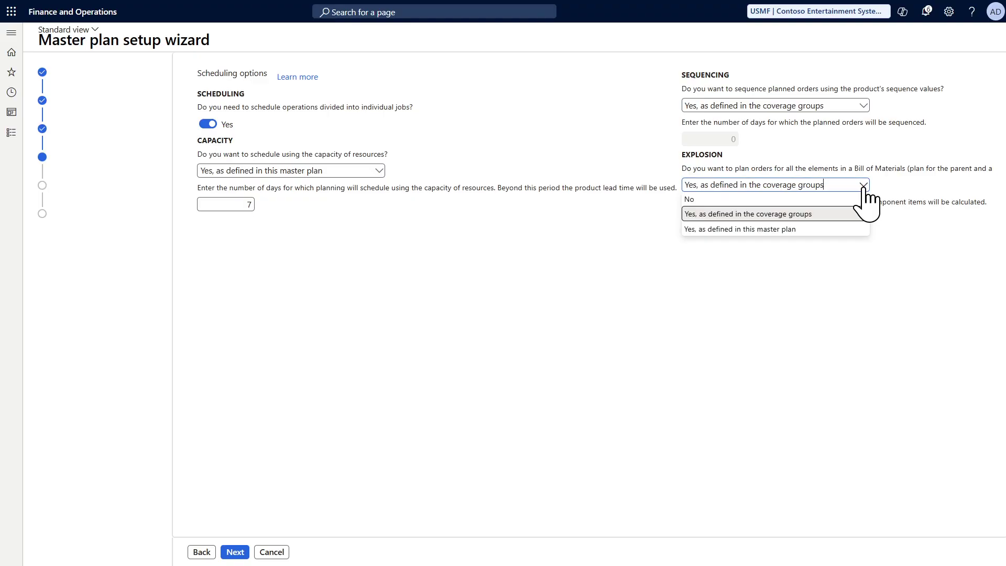
left_click(739, 229)
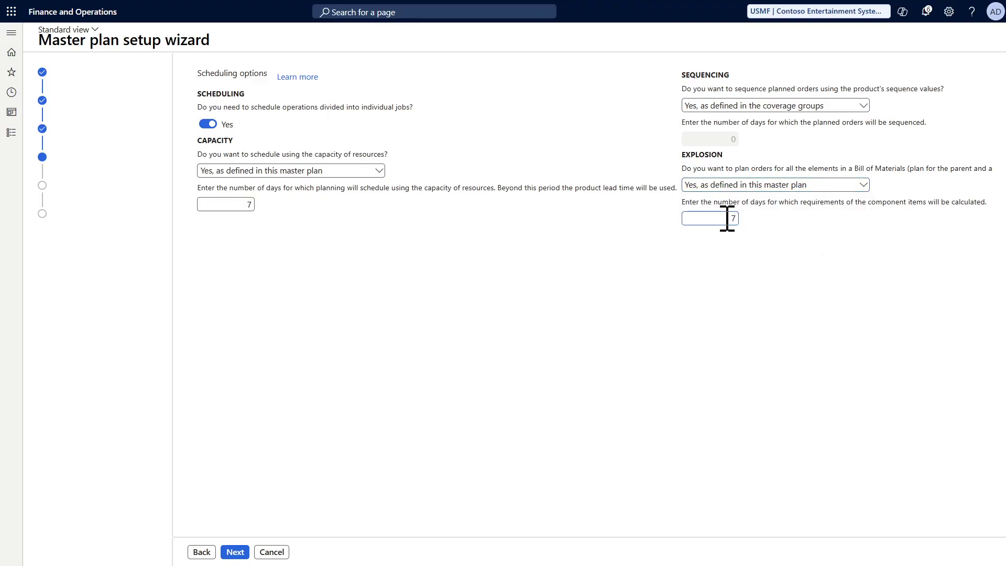
left_click(232, 554)
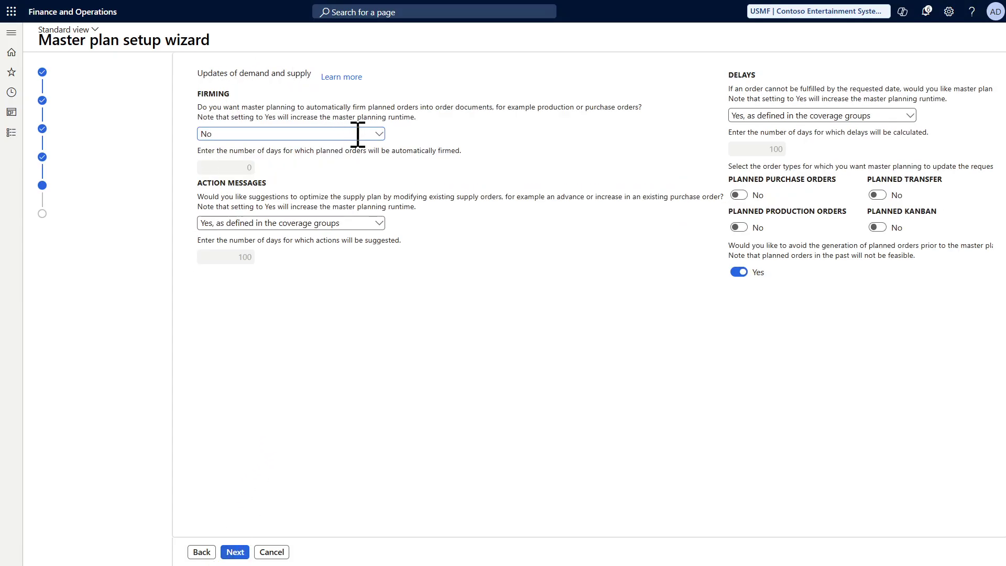
Keep Firming at No and set Action messages and Delays to No
left_click(378, 137)
left_click(376, 136)
left_click(378, 223)
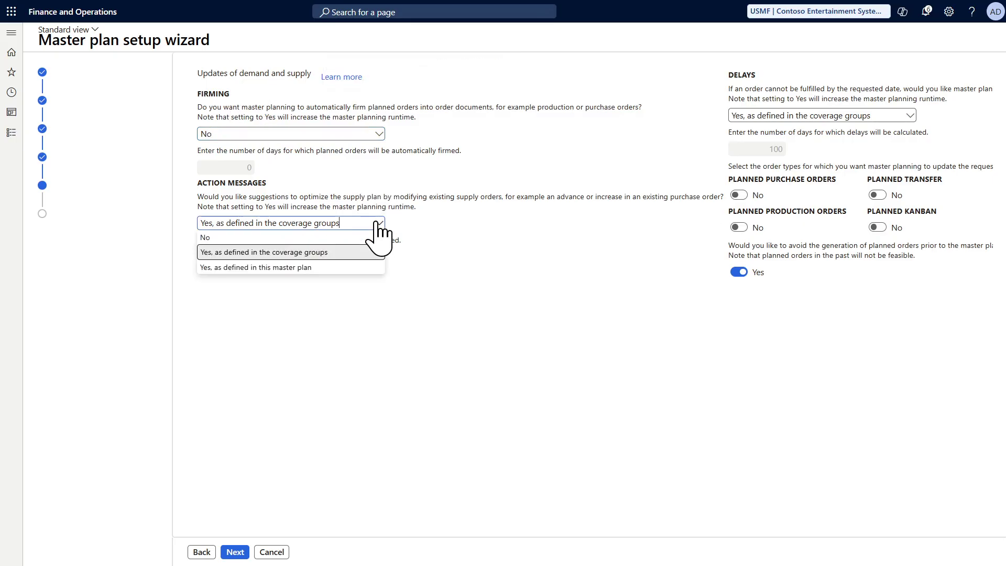
left_click(321, 238)
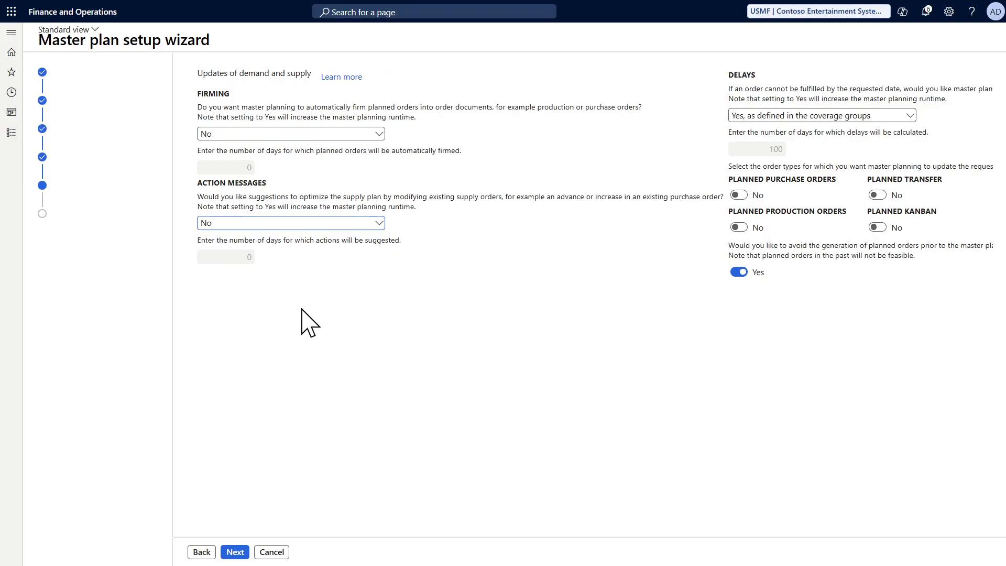
left_click(914, 115)
left_click(810, 132)
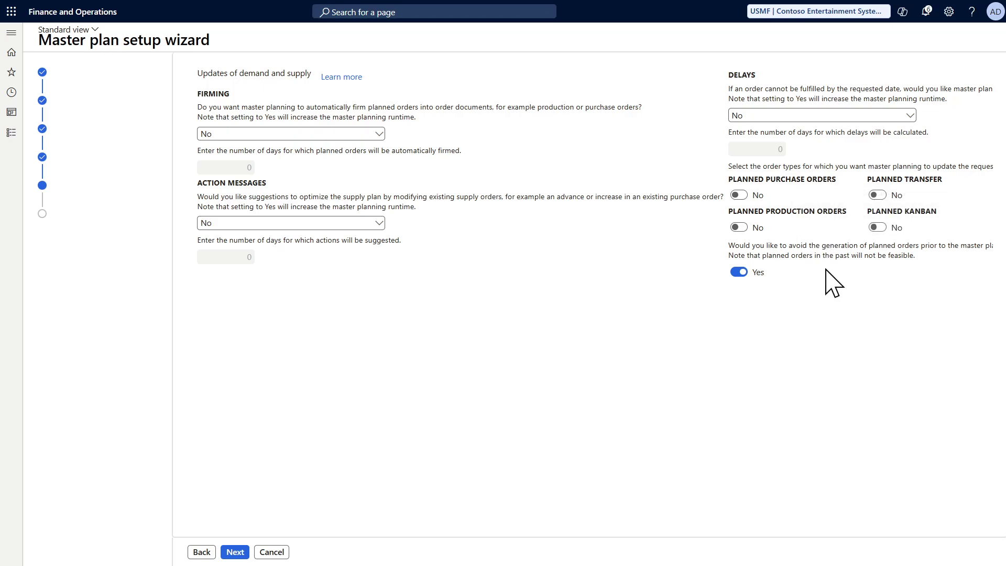
Go to the Summary of your changes page and Finish the wizard
left_click(235, 552)
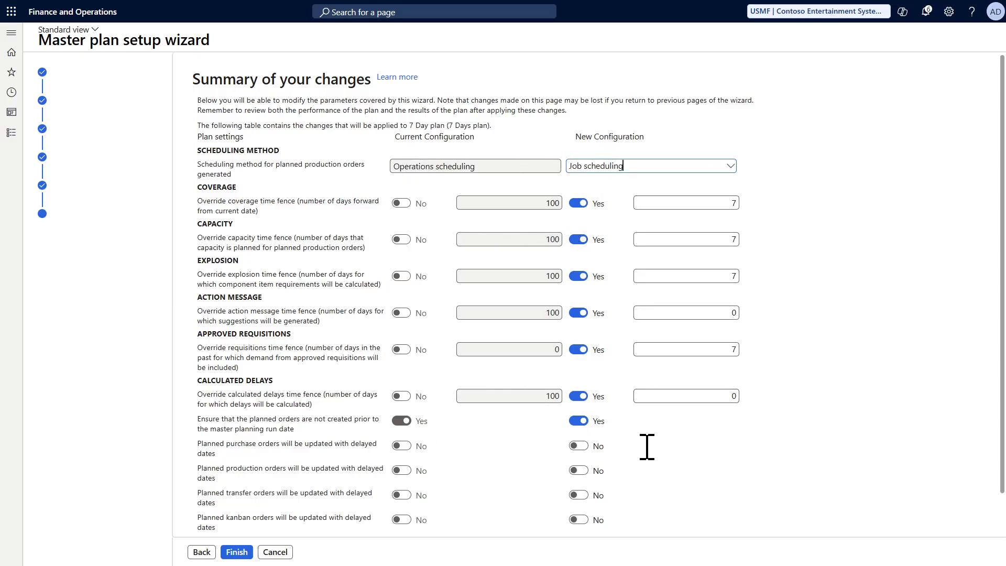
left_click(237, 552)
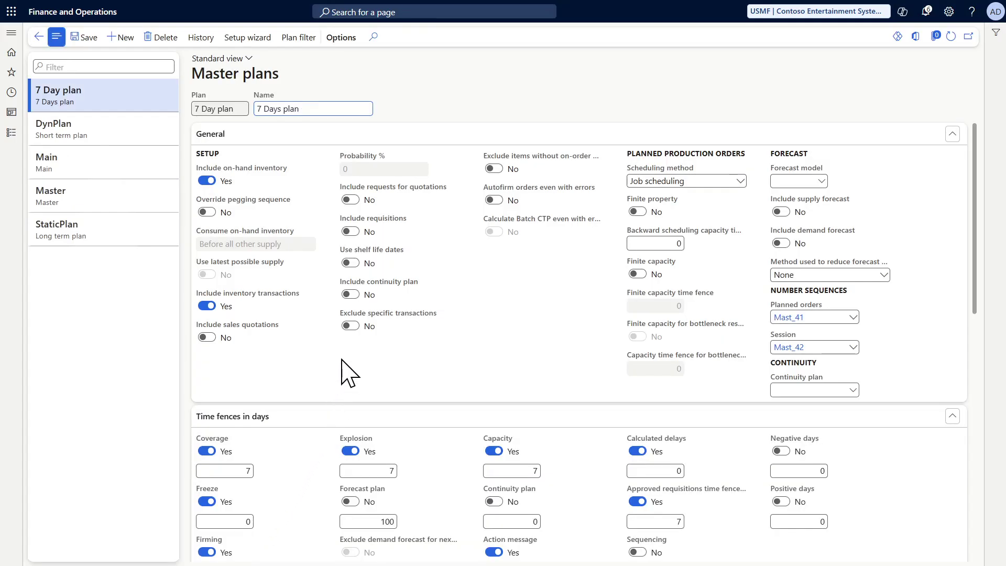
Set Include requisitions and Include requests for quotations to Yes on 7 Day plan, then save
scroll(476, 348, "down", 6)
scroll(561, 349, "up", 6)
scroll(540, 398, "down", 8)
scroll(534, 400, "up", 8)
mouse_move(361, 226)
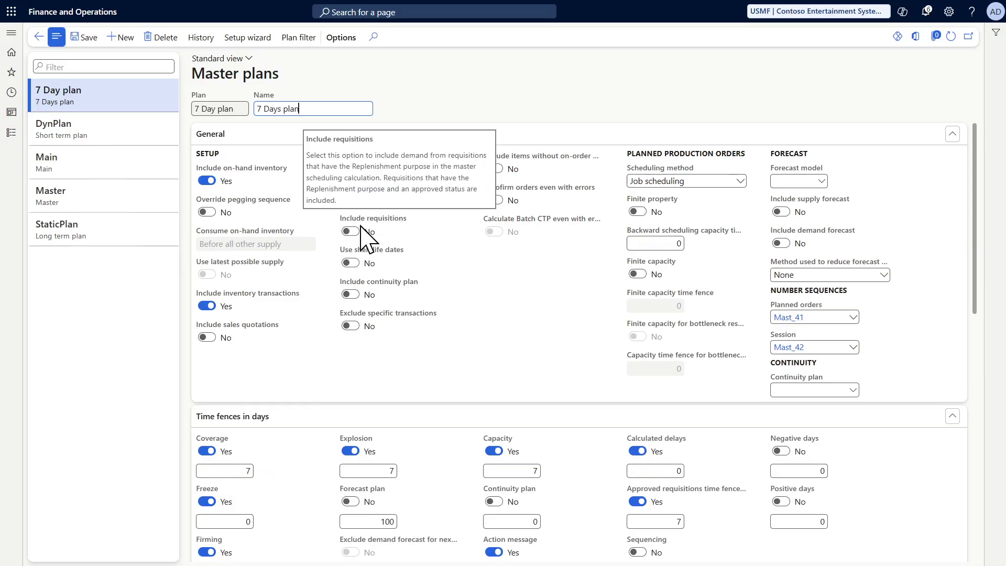
left_click(355, 232)
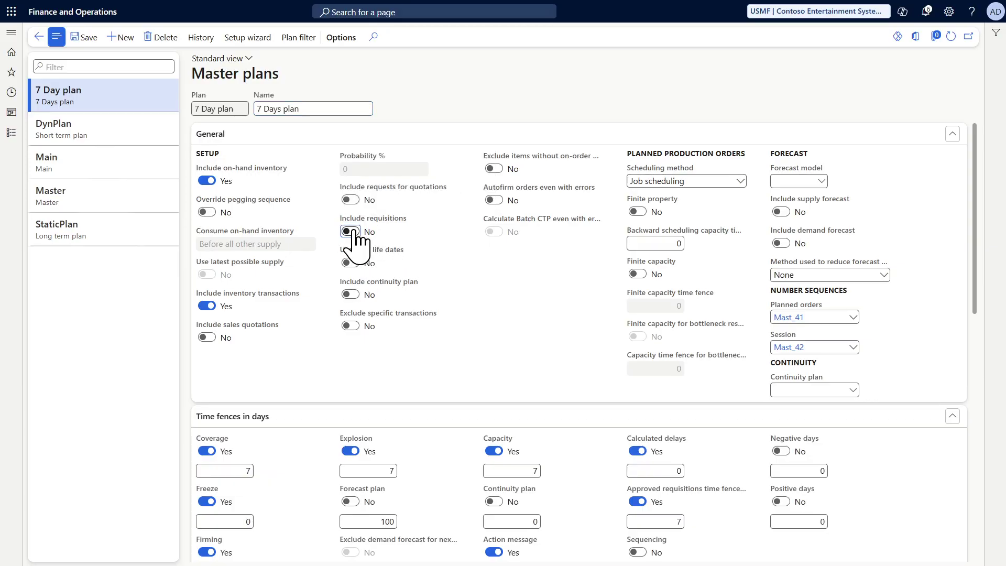
left_click(350, 200)
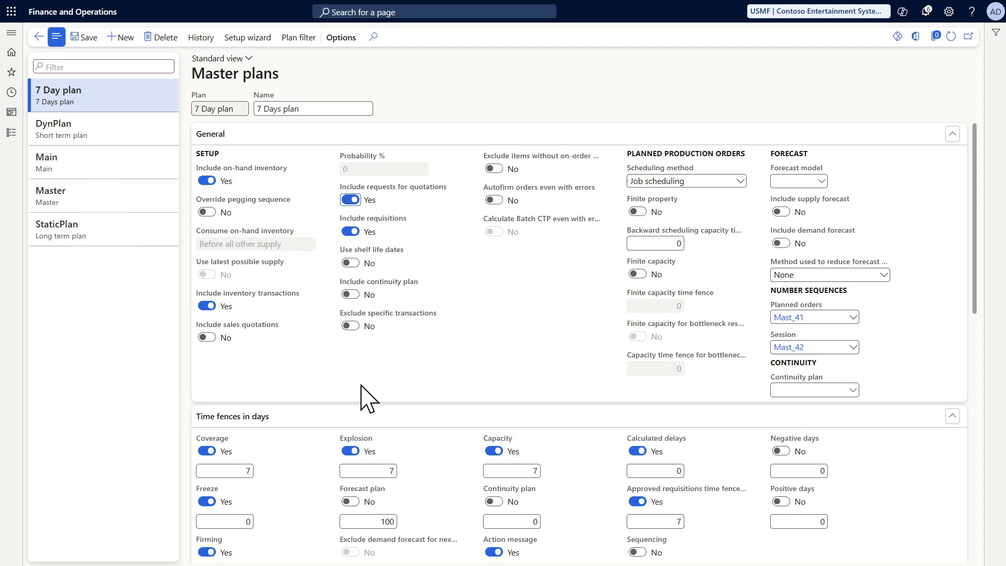
left_click(88, 37)
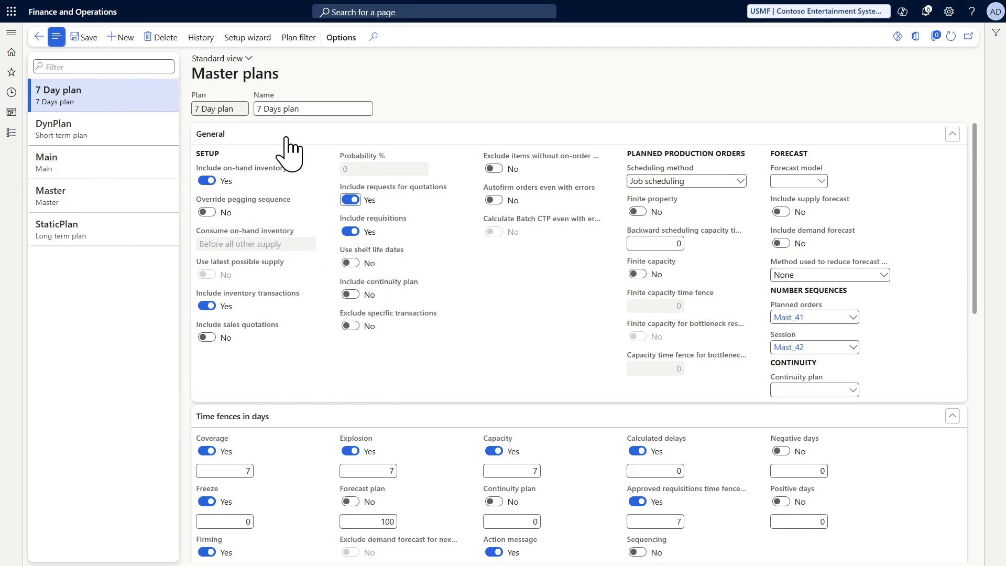
left_click(292, 44)
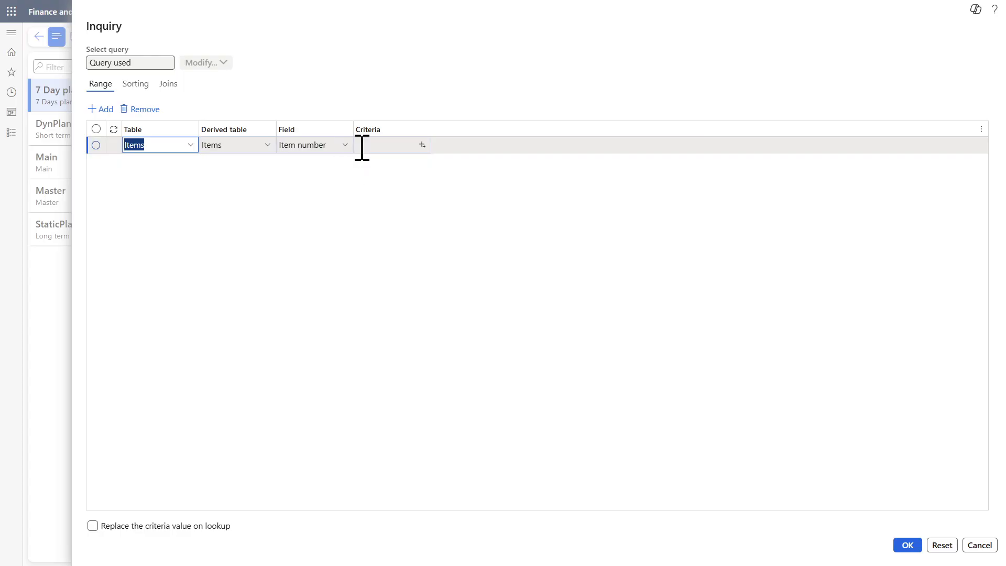
left_click(362, 147)
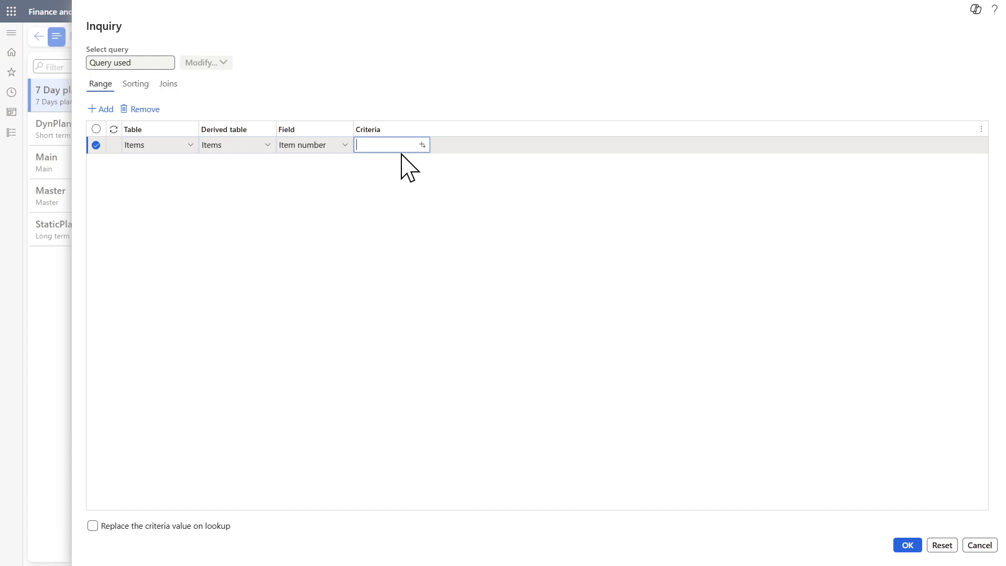
left_click(980, 546)
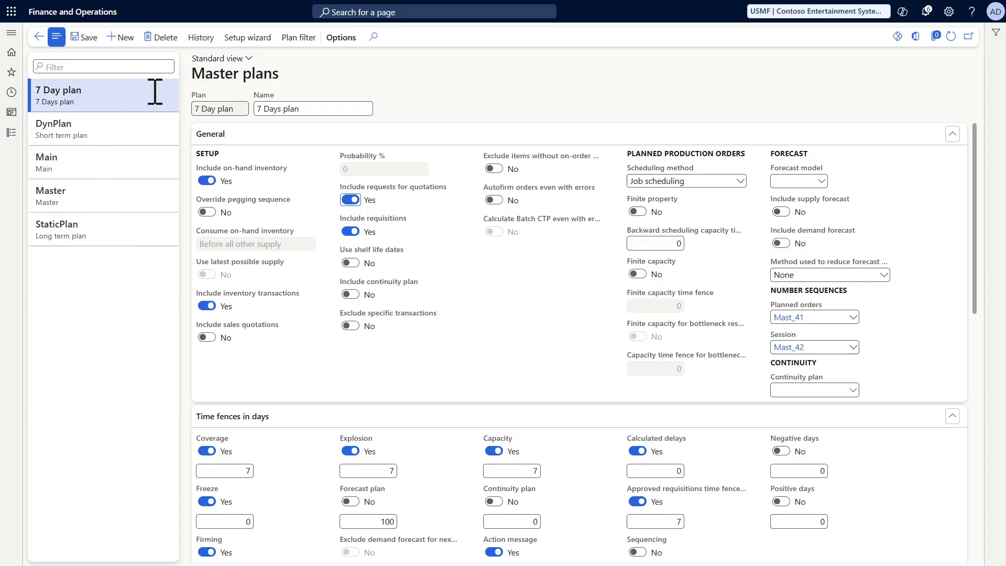
View the run history of the 7 Day plan, then of the Main plan
left_click(202, 38)
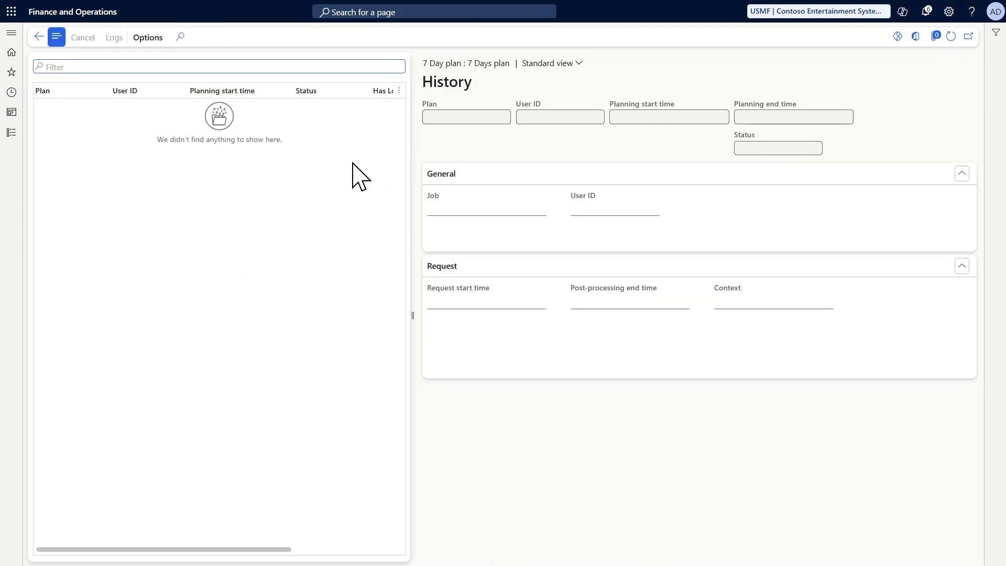
left_click(44, 36)
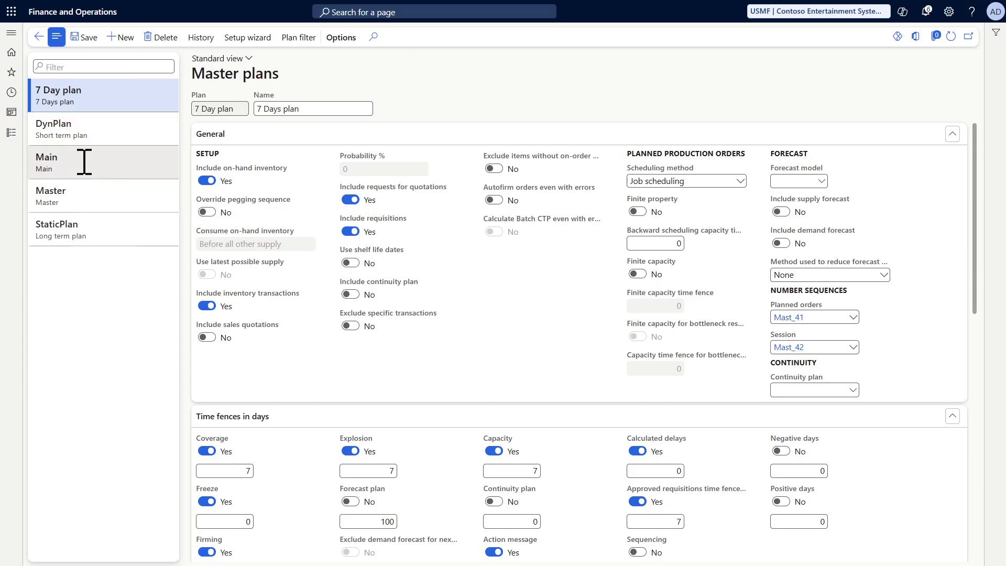
left_click(81, 160)
left_click(208, 35)
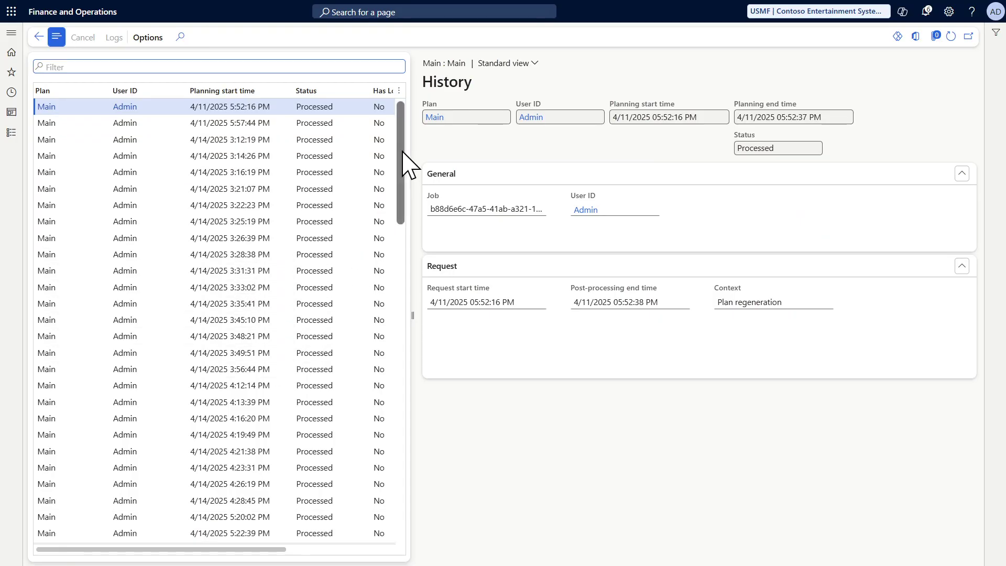
left_click_drag(402, 158, 401, 252)
scroll(401, 440, "down", 15)
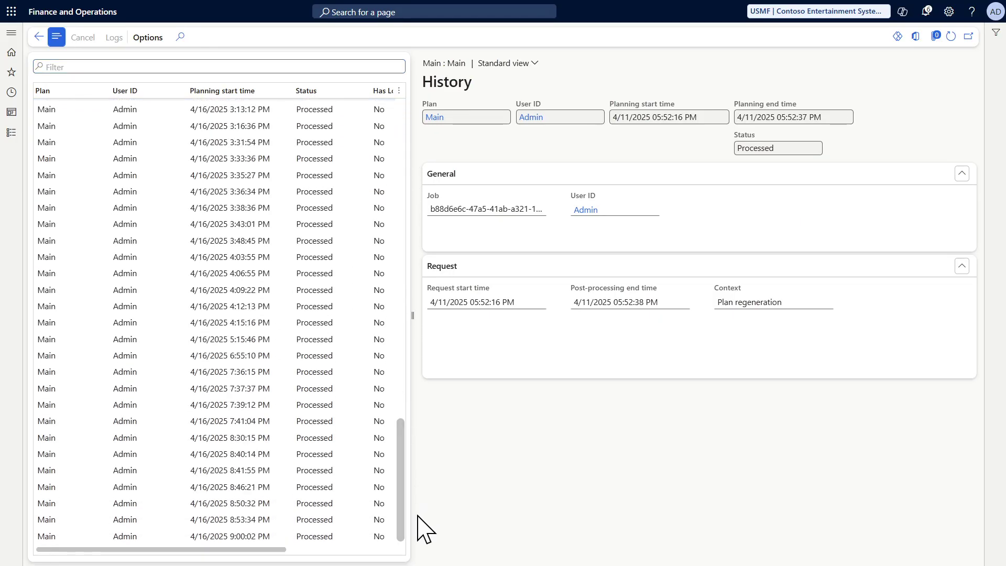
left_click(39, 36)
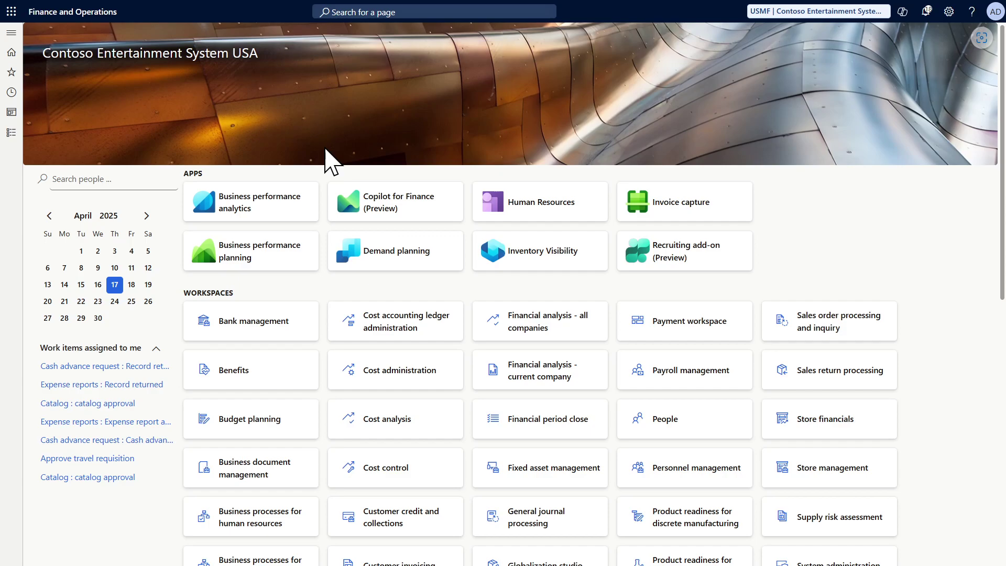
Run master planning with 7 Day plan selected as the master plan
left_click(11, 33)
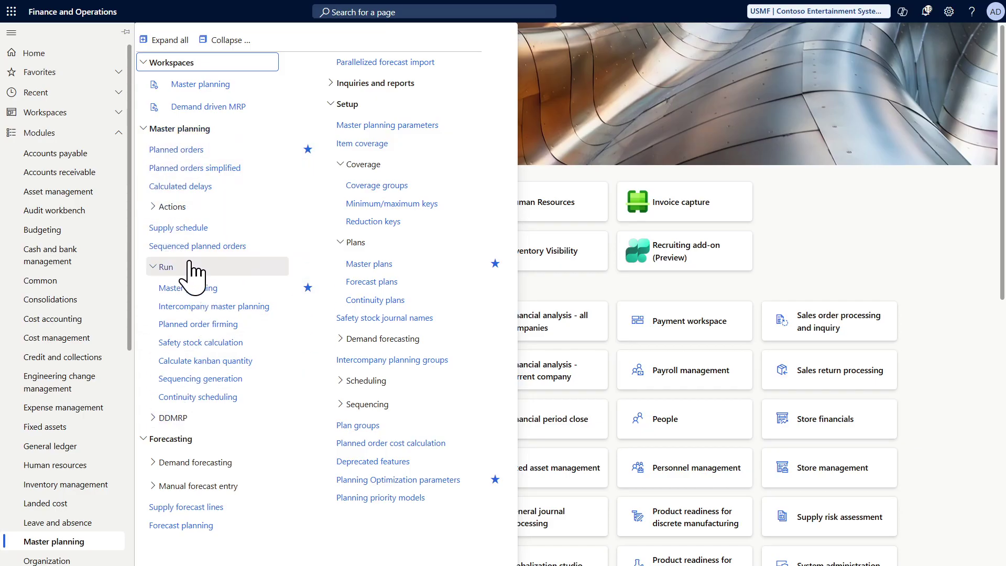
left_click(197, 290)
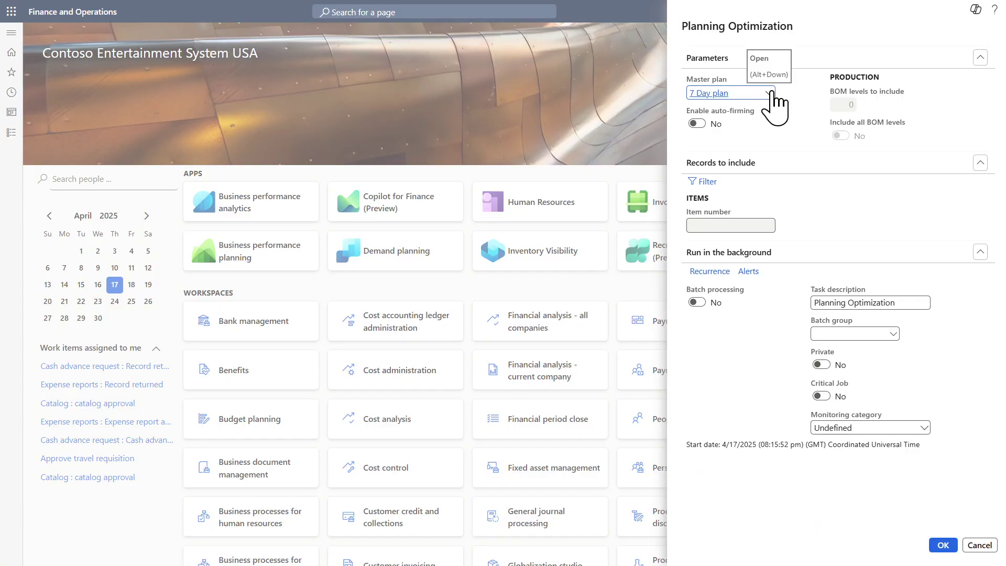
left_click(769, 93)
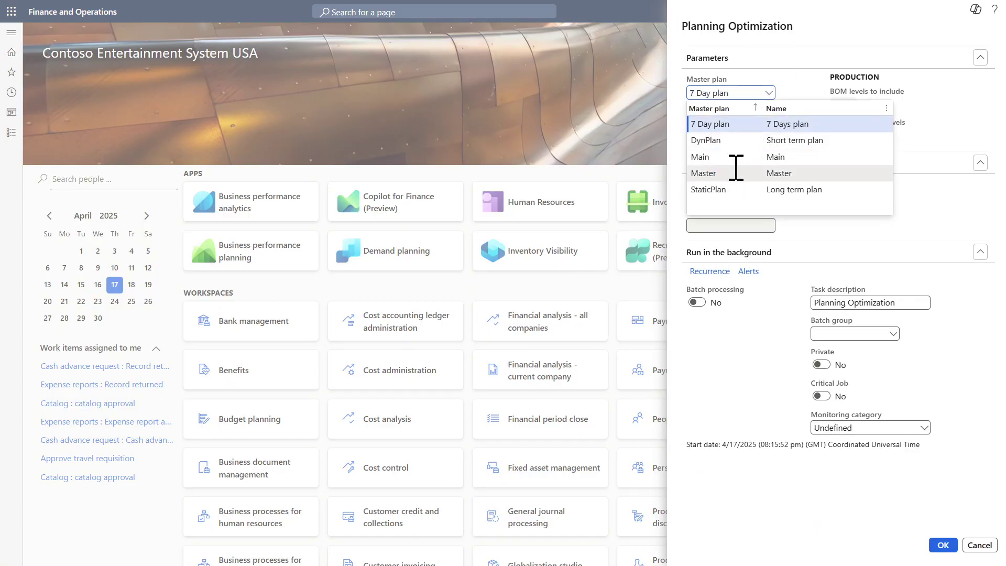
left_click(736, 123)
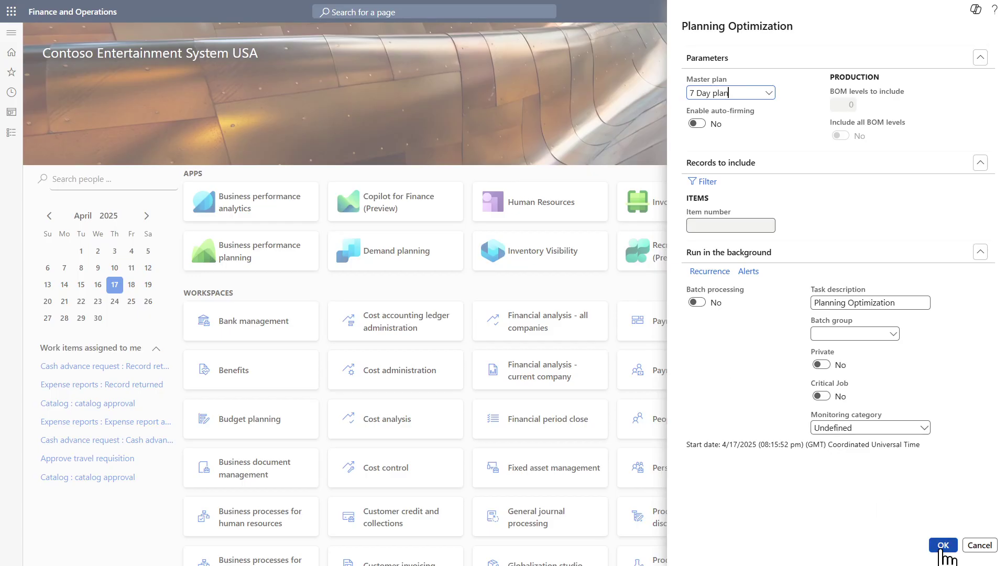
left_click(942, 545)
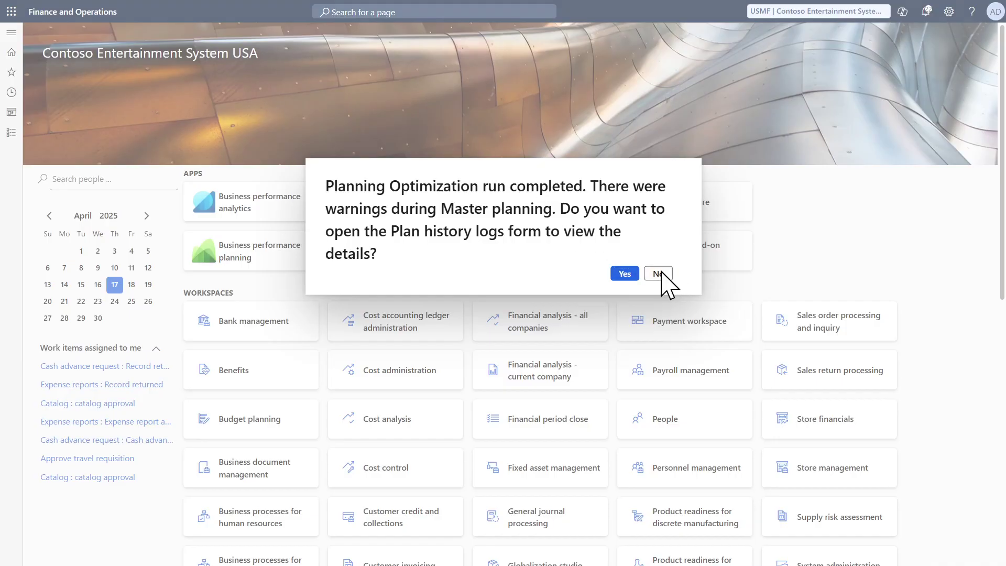
Decline the plan history prompt and review the generated orders in the Planned orders list
left_click(659, 274)
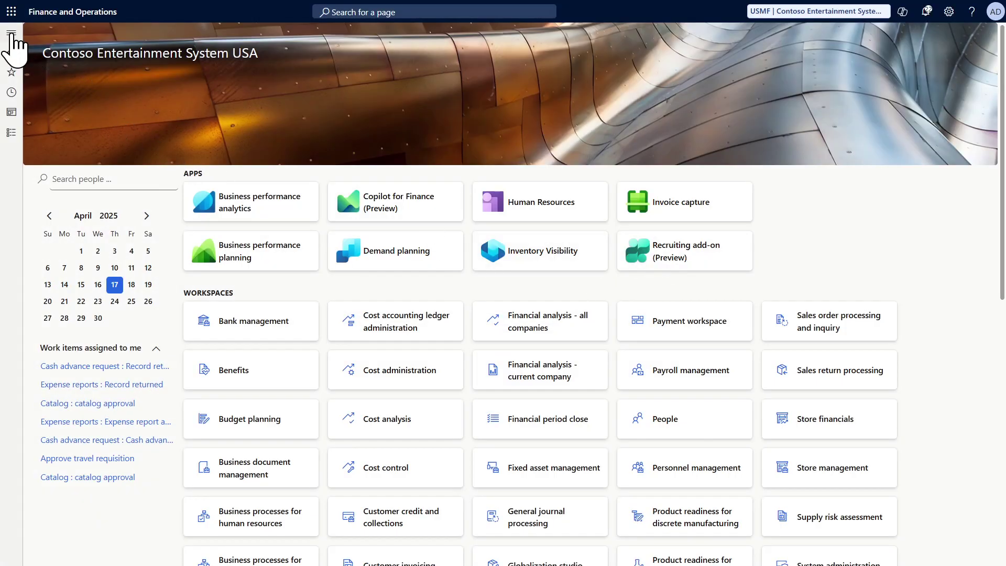
left_click(11, 34)
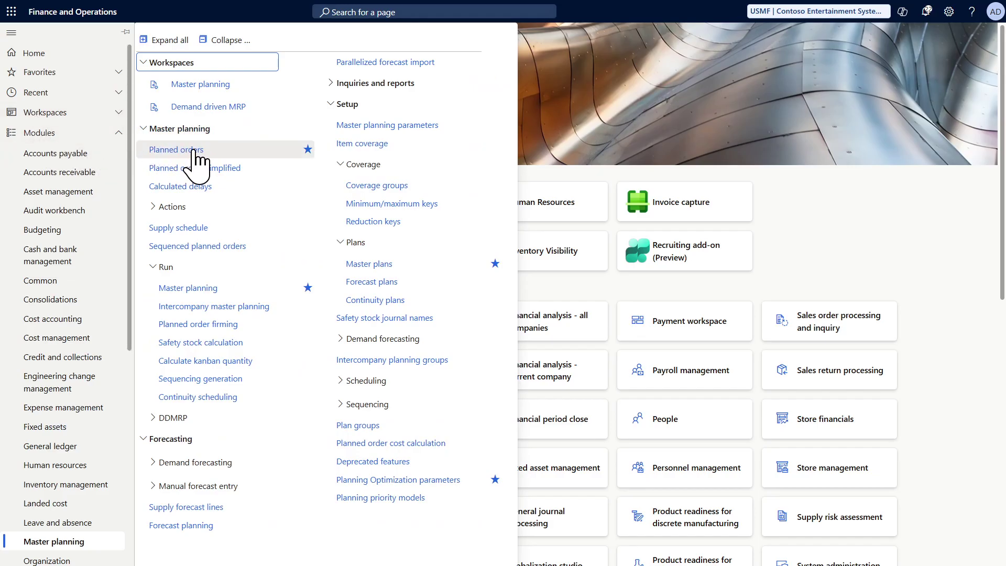
left_click(195, 152)
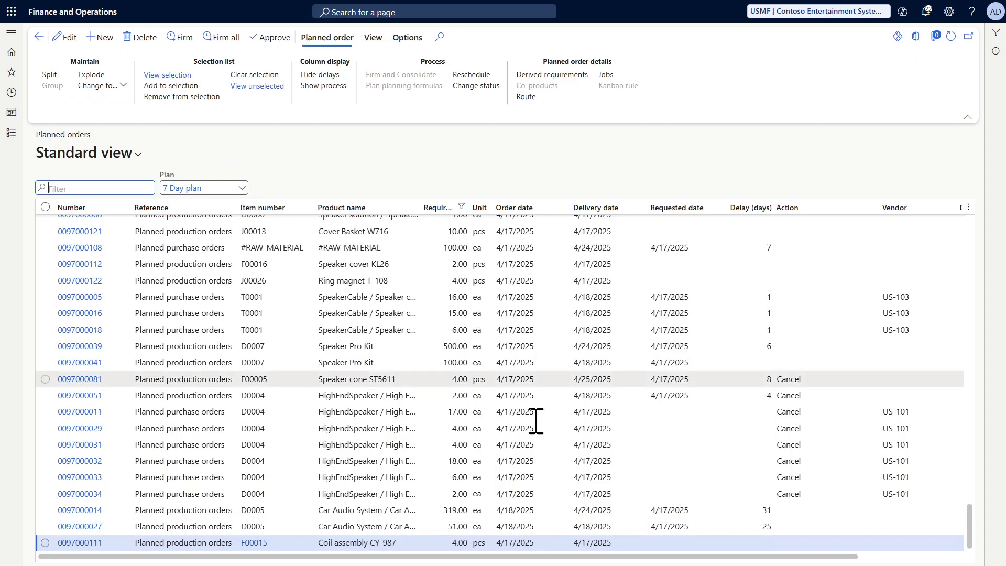
scroll(970, 534, "up", 10)
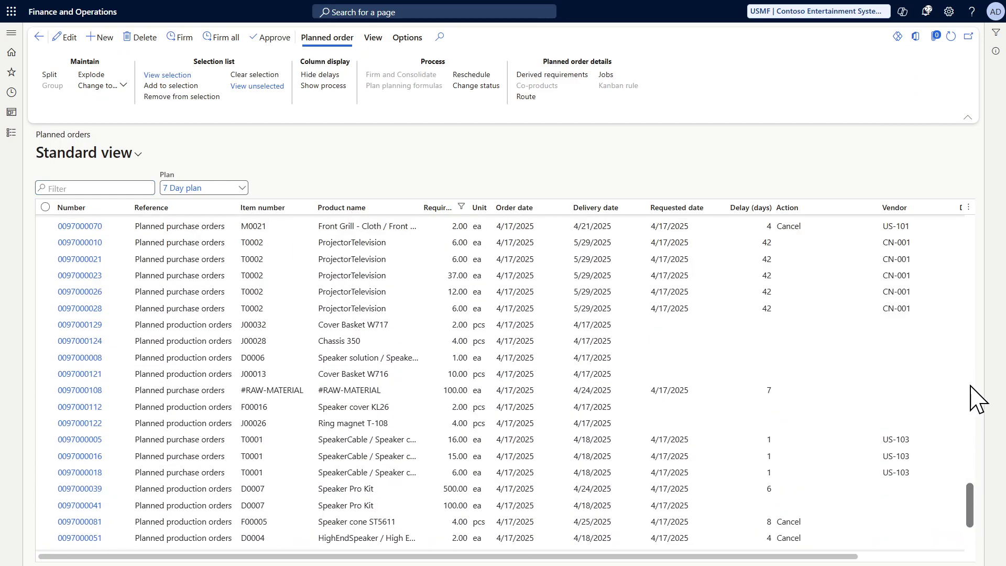
scroll(966, 334, "up", 10)
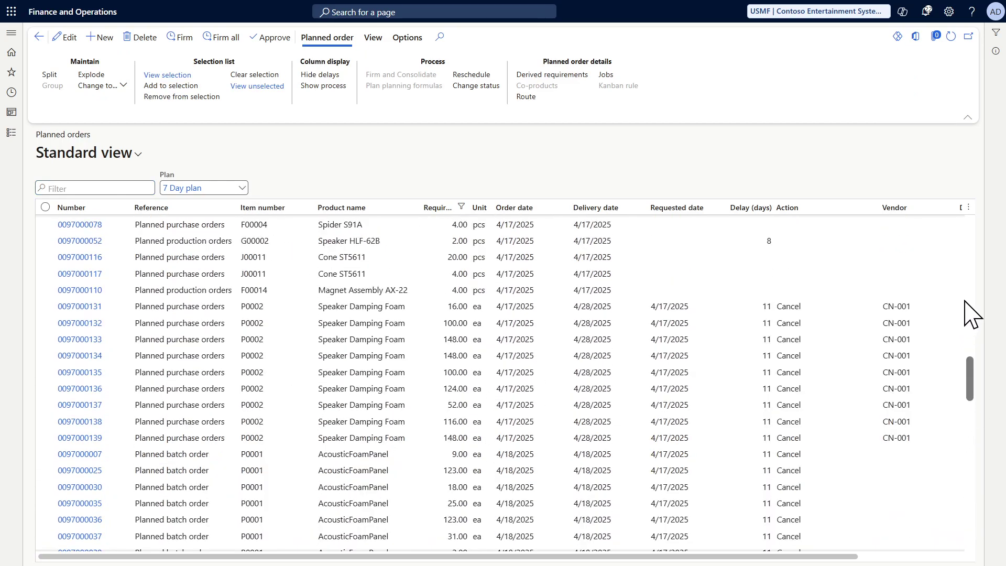
scroll(966, 288, "up", 6)
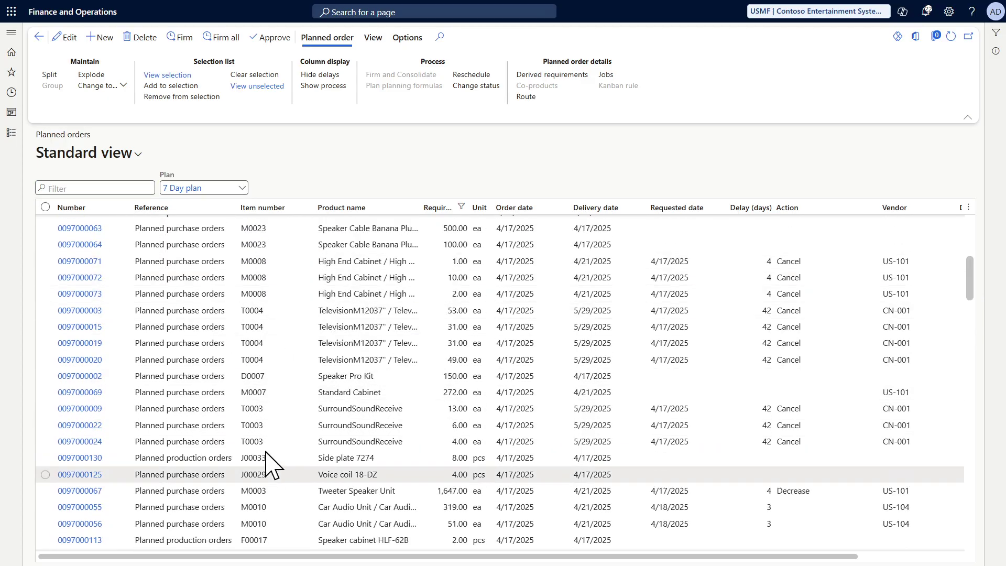
Filter Planned orders simplified to the 7 Day plan and view the top of the grid
left_click(11, 34)
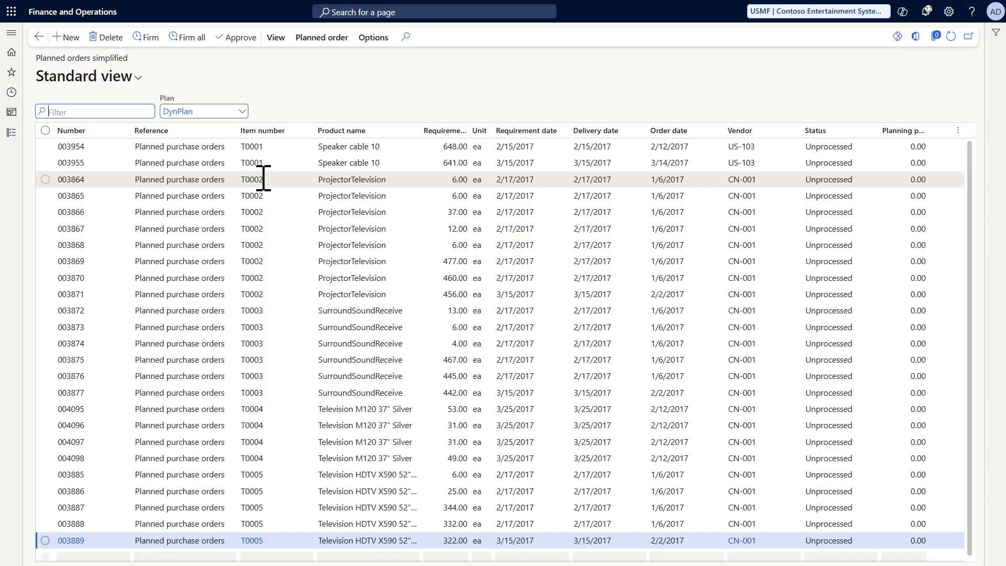
left_click(243, 112)
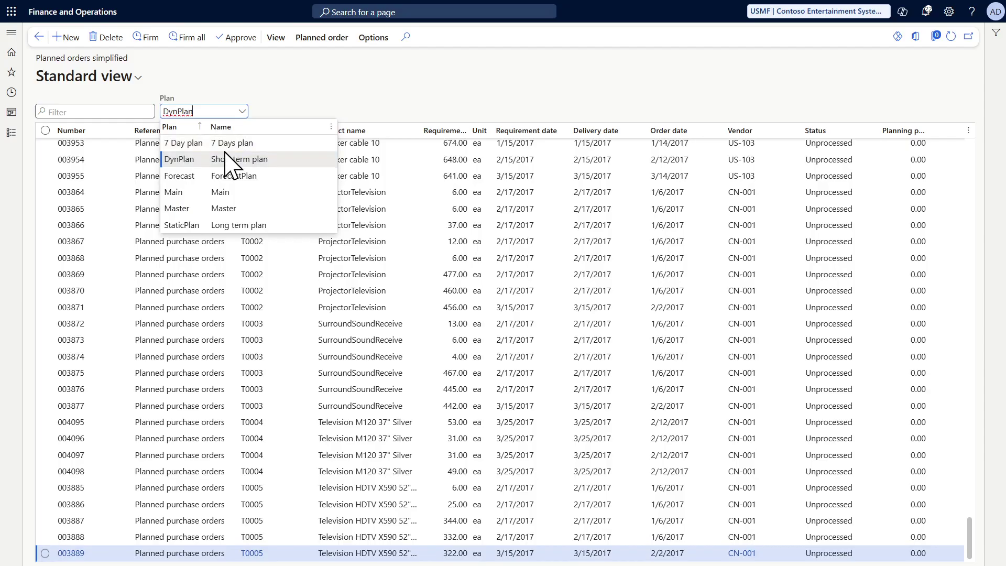
left_click(228, 143)
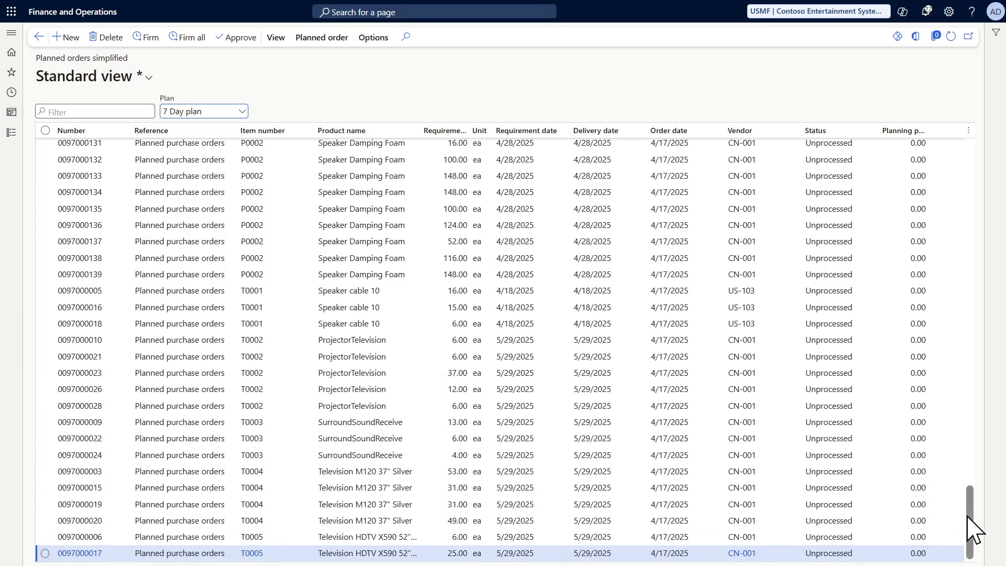
scroll(969, 341, "up", 3)
scroll(958, 225, "up", 5)
scroll(960, 163, "up", 5)
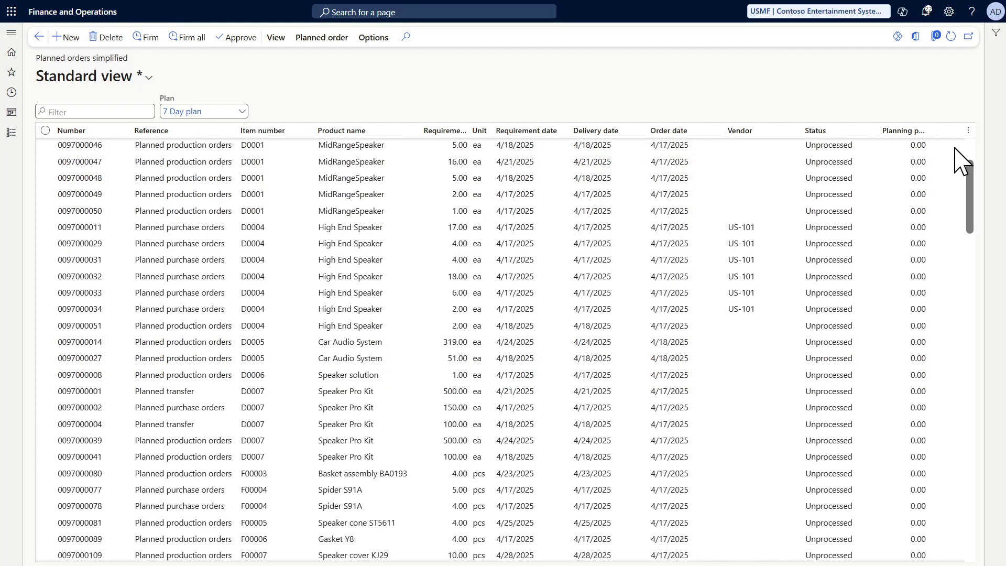
scroll(738, 153, "up", 2)
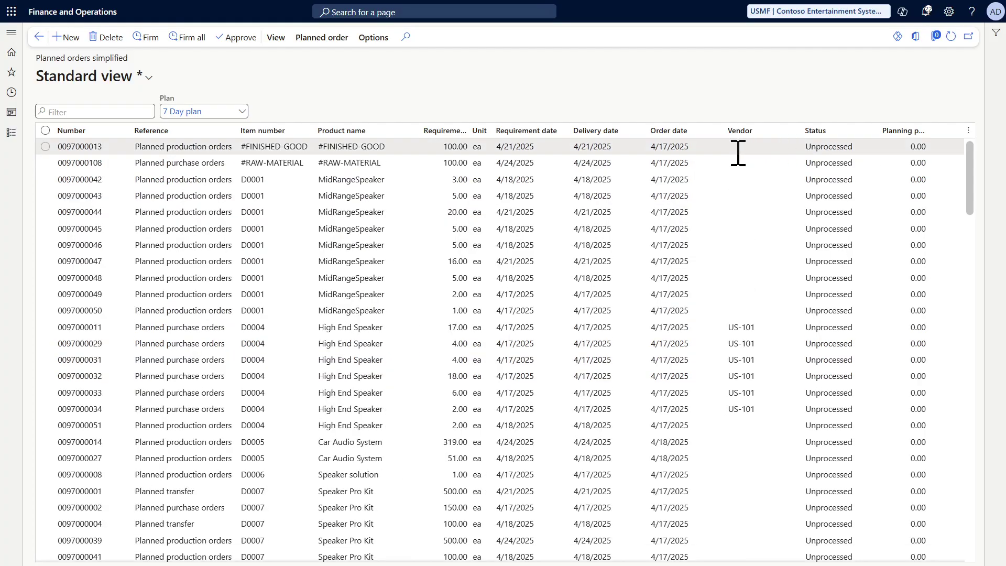